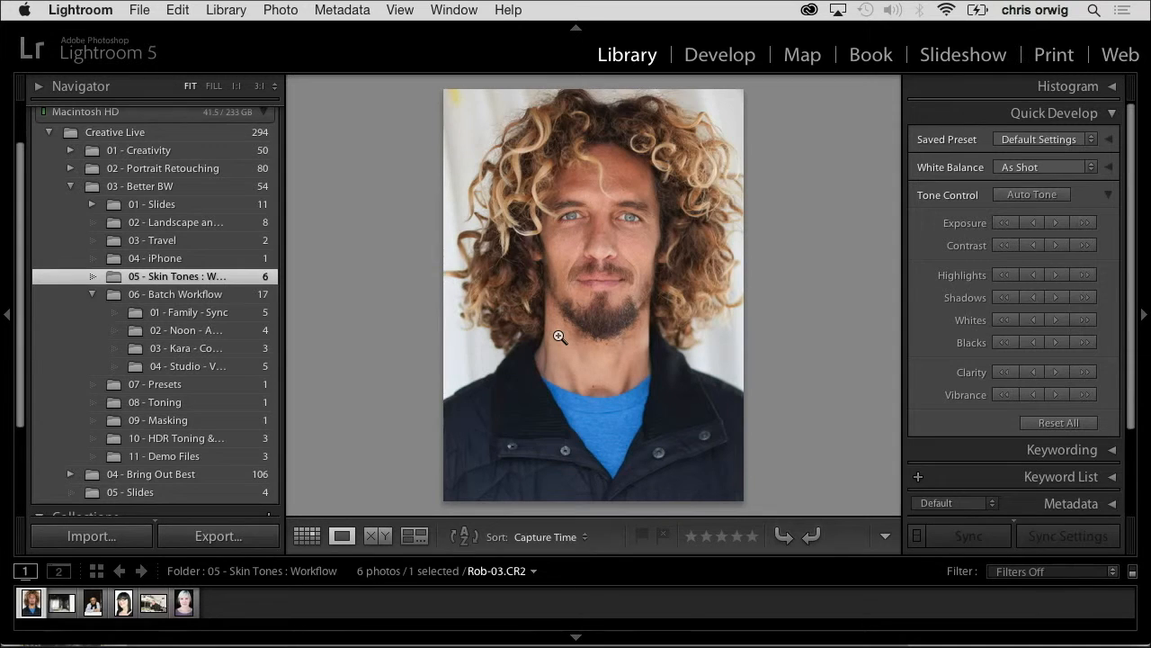
# Bring the curly-haired man's portrait into Develop, examine it full screen and compare it with the surfboard warehouse photo.
pyautogui.click(743, 59)
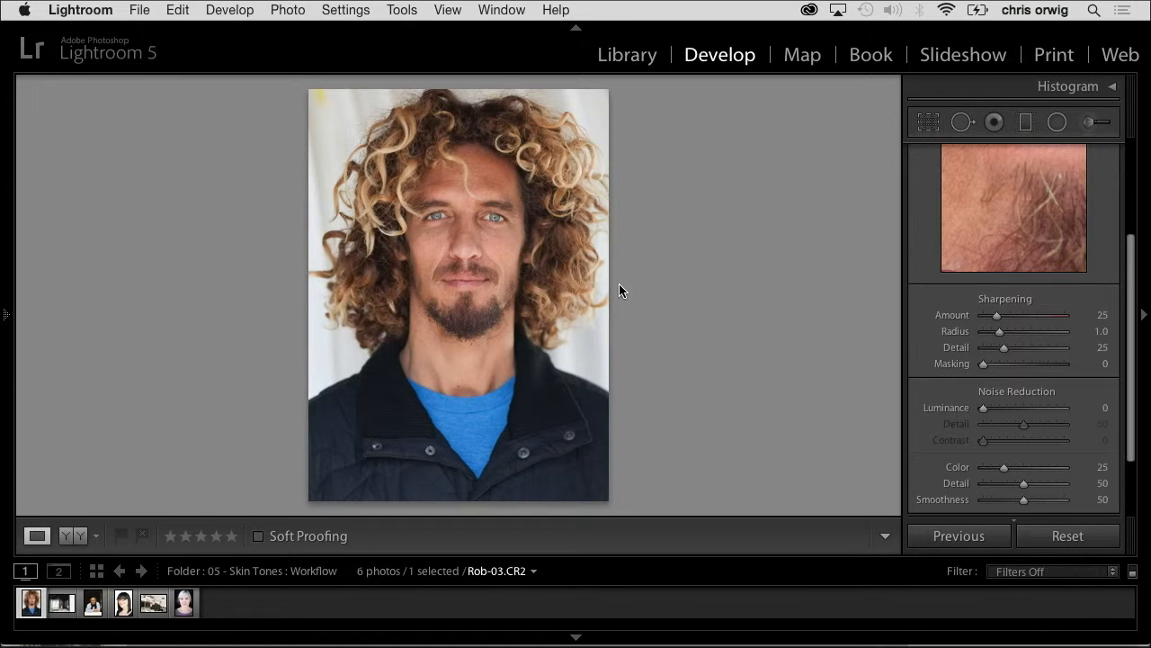
pyautogui.press('f')
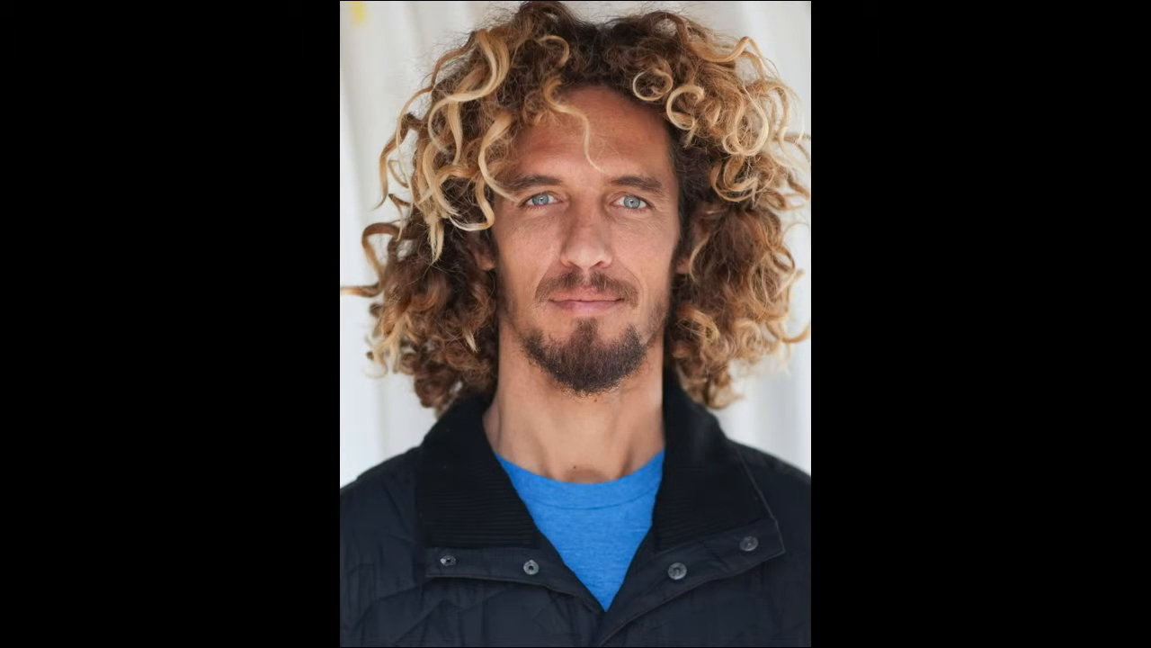
pyautogui.press('f')
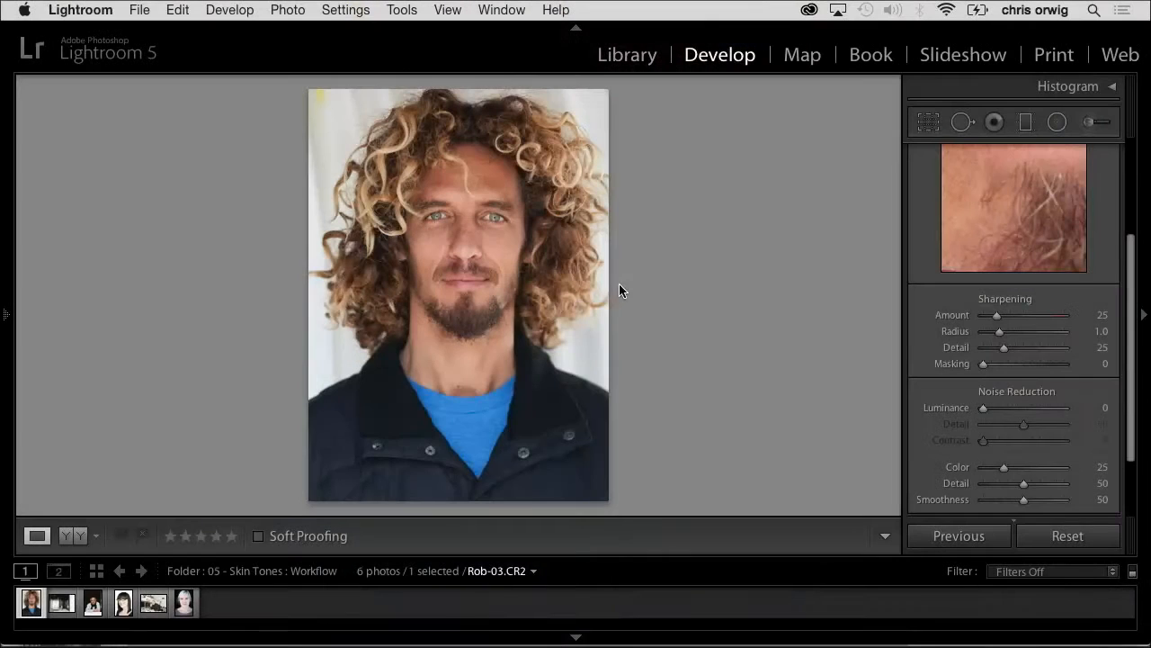
pyautogui.click(70, 607)
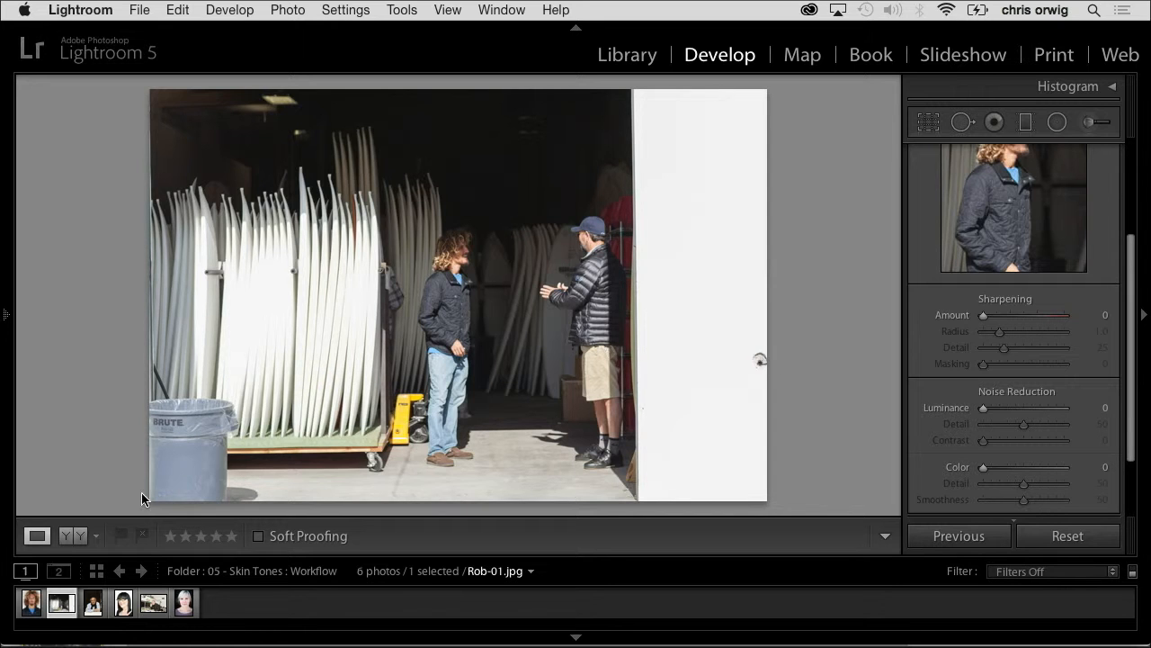
pyautogui.click(33, 604)
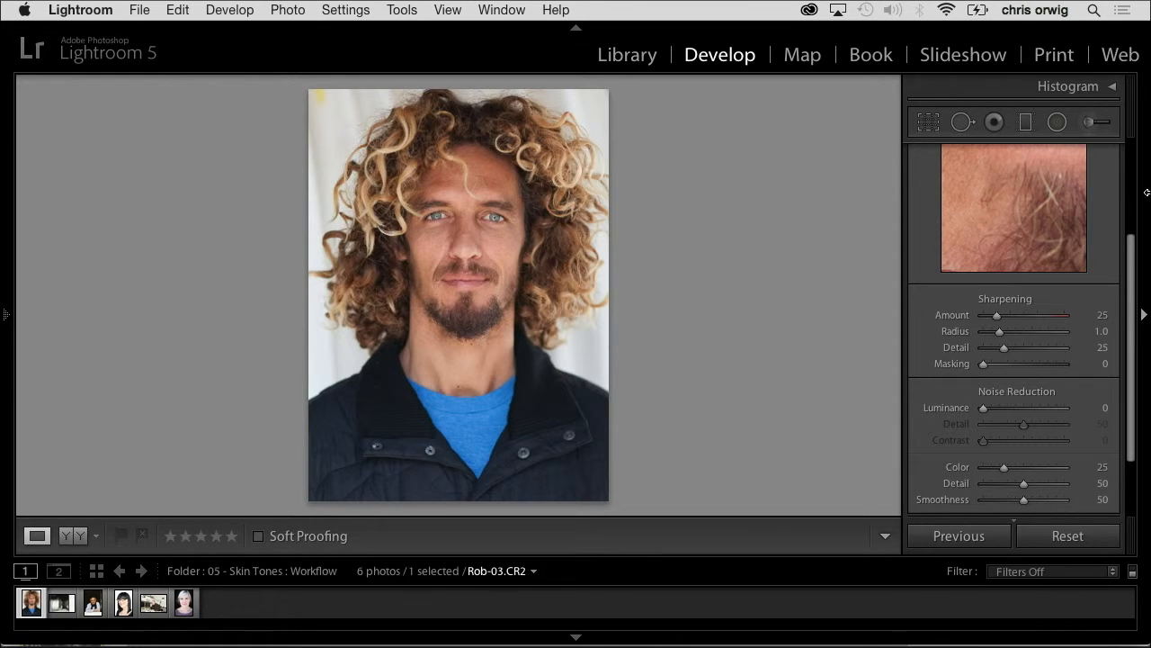
# Convert the curly-haired man's portrait to black and white and display its Black & White Mix settings.
pyautogui.press('v')
pyautogui.scroll(2, 1131, 147)
pyautogui.scroll(2, 1131, 146)
pyautogui.press('super+1')
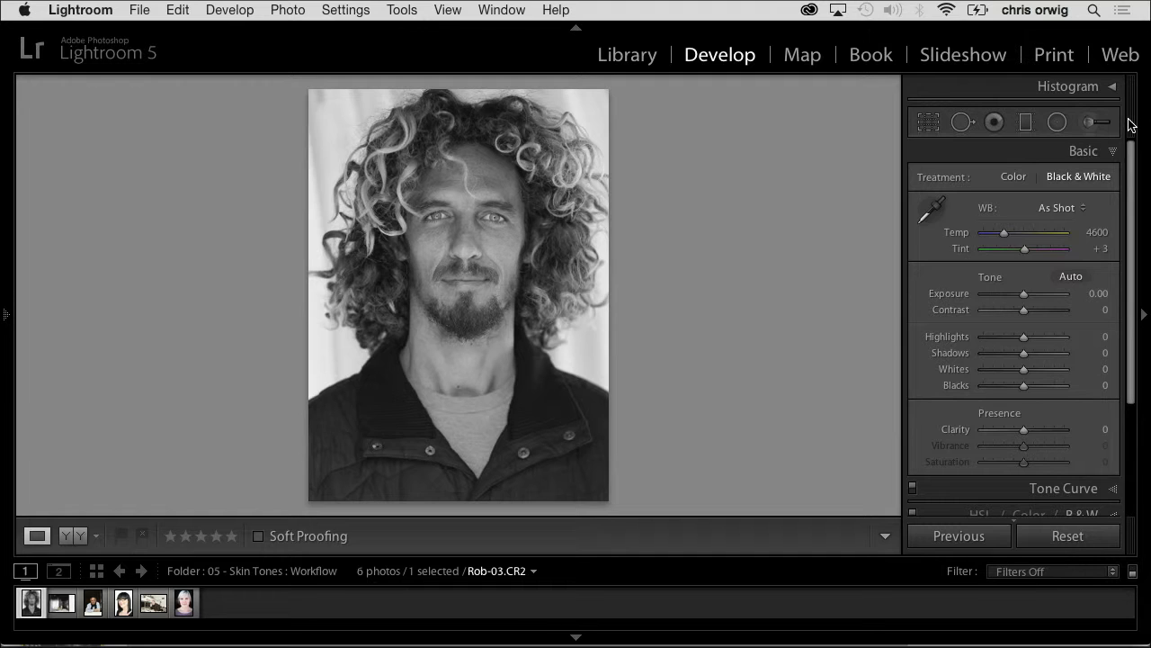
pyautogui.press('super+4')
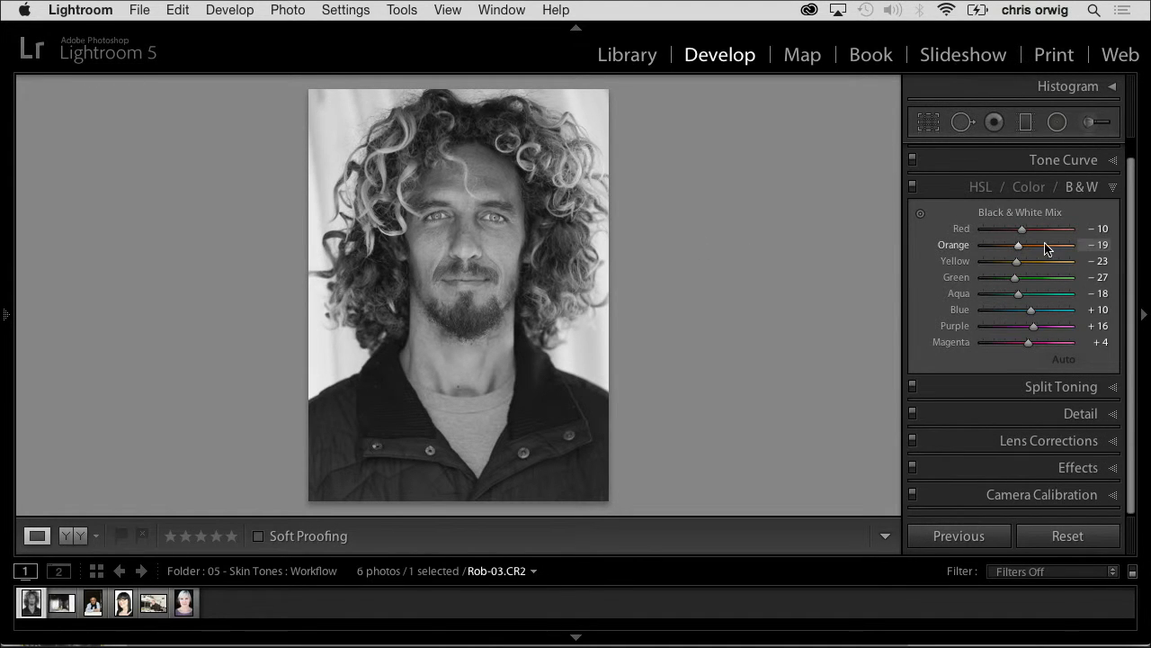
# Try different skin tones by darkening Orange to −80 and Red to −85, and brightening Orange to +24 and Red to +17.
pyautogui.click(994, 246)
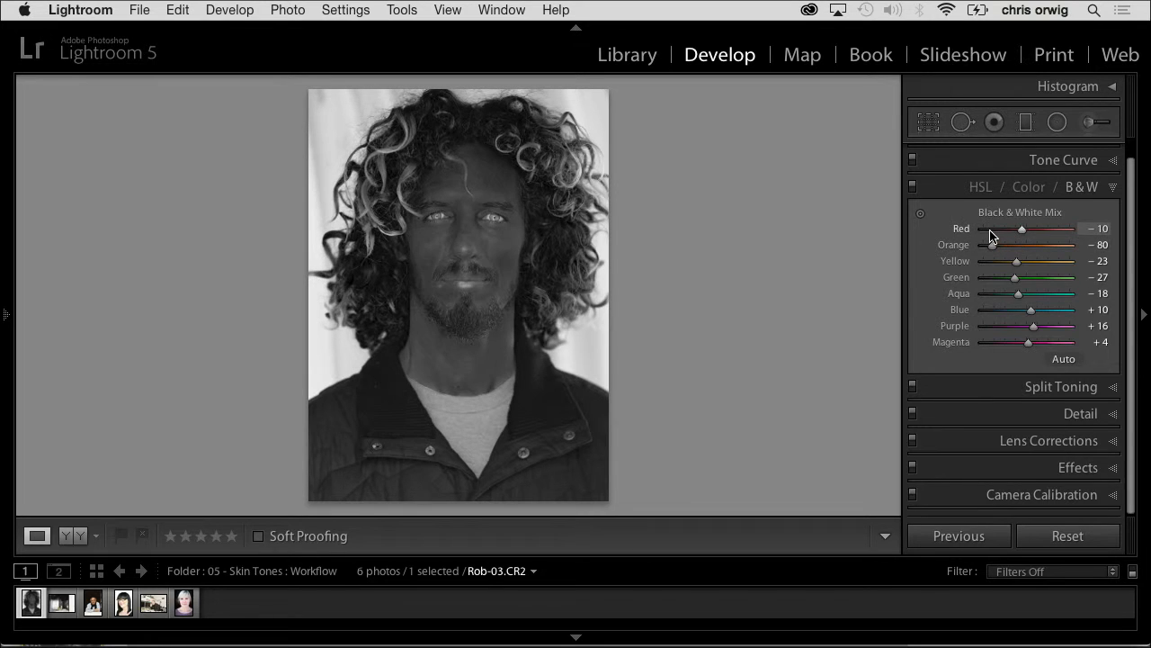
pyautogui.click(990, 230)
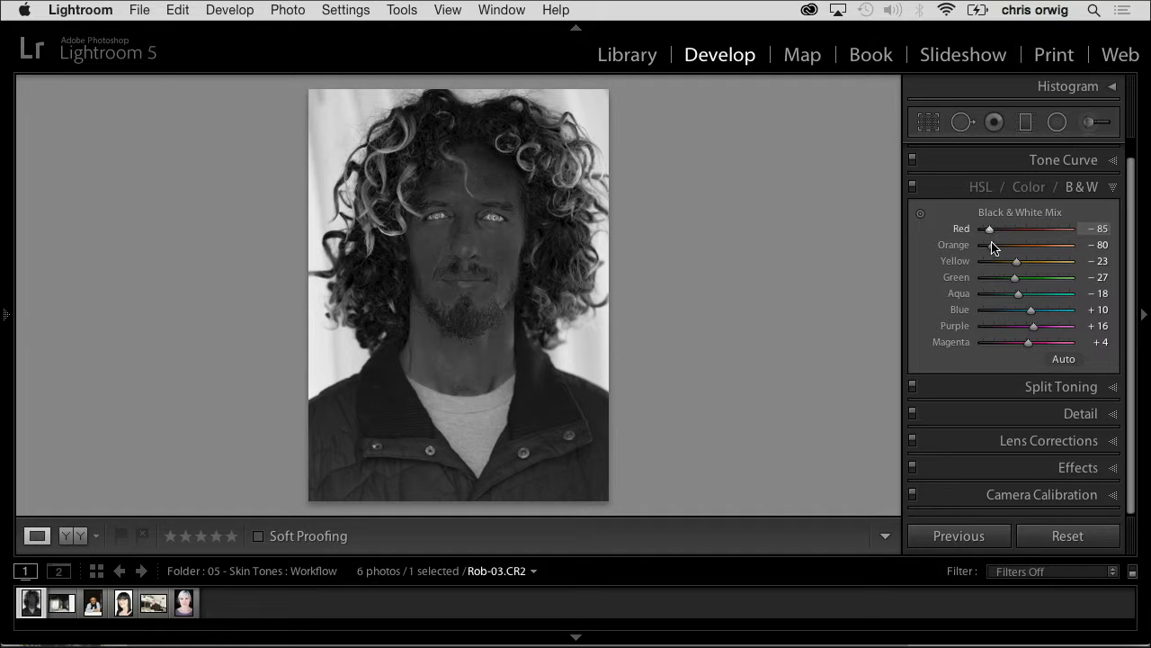
pyautogui.moveTo(1000, 246); pyautogui.dragTo(1033, 232)
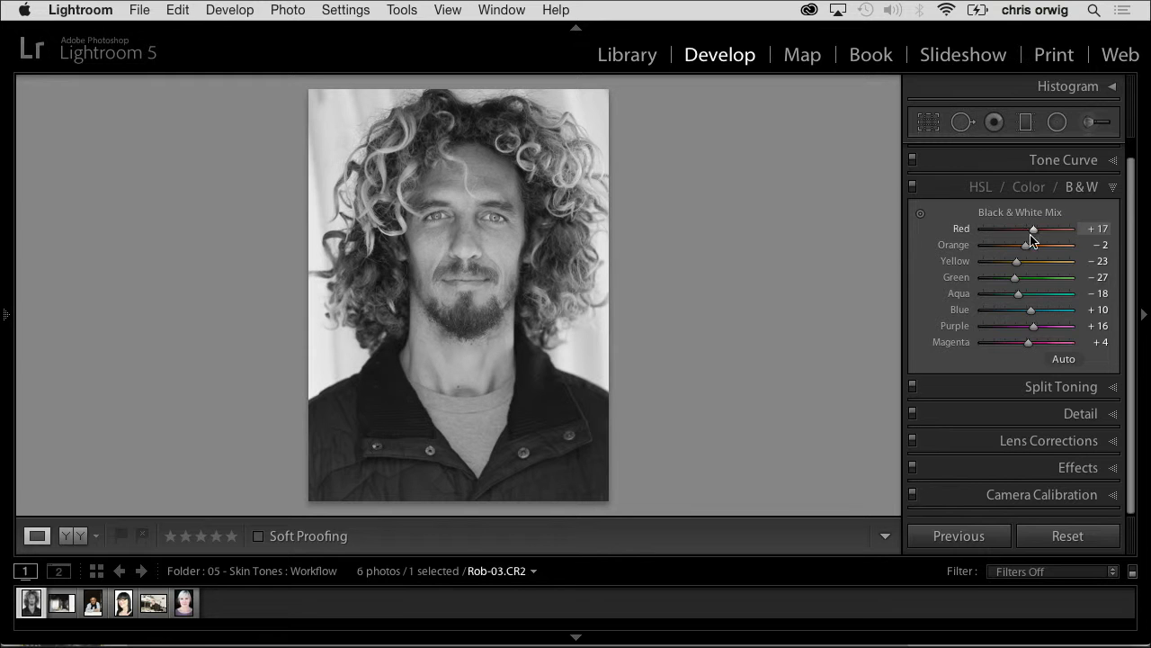
pyautogui.click(459, 211)
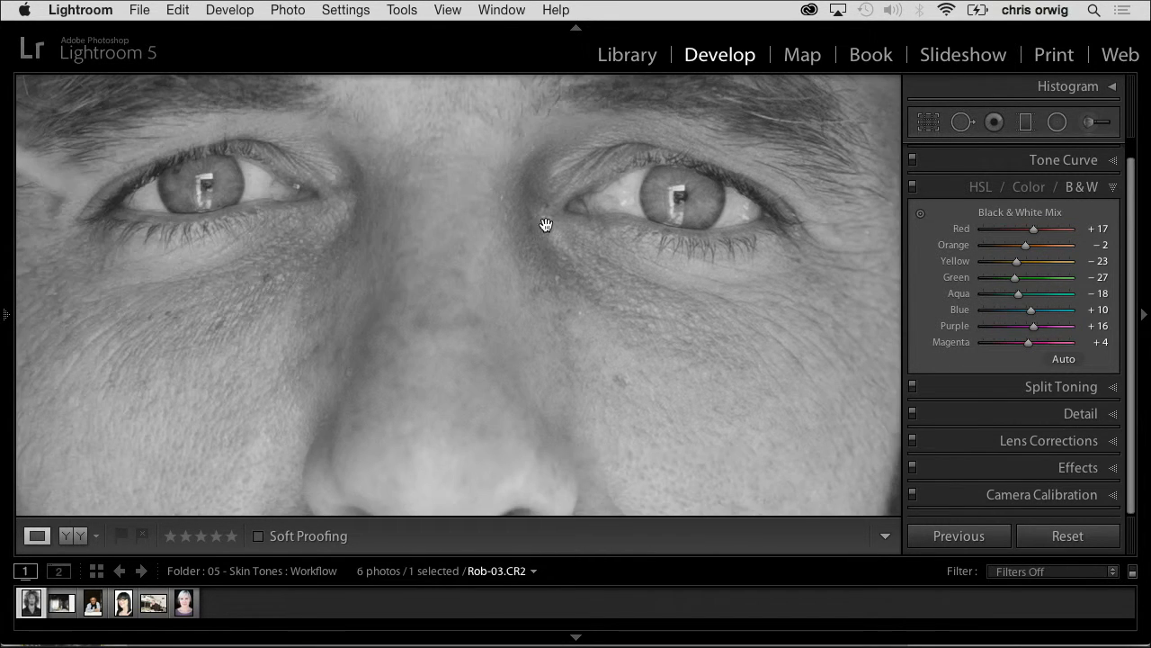
pyautogui.moveTo(1026, 246)
pyautogui.mouseDown()
pyautogui.moveTo(1001, 245)
pyautogui.moveTo(1064, 246)
pyautogui.moveTo(977, 247)
pyautogui.moveTo(1036, 252)
pyautogui.mouseUp()
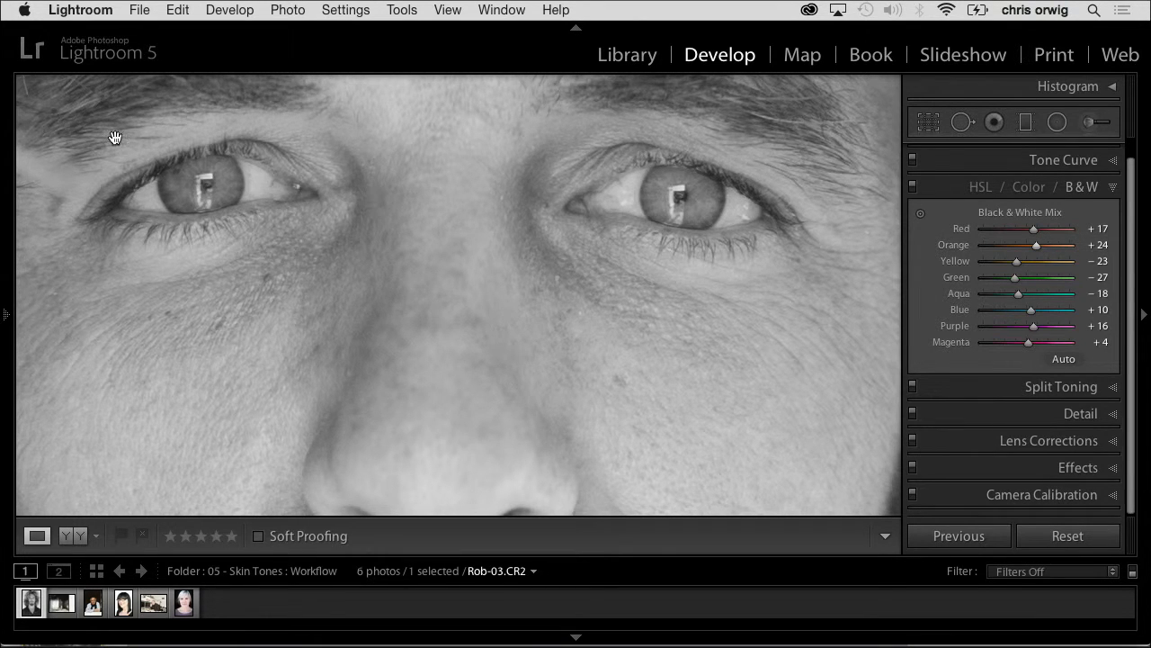
# Brighten the skin in the Black & White Mix by setting Red to −4 and Orange to +50.
pyautogui.moveTo(4, 252)
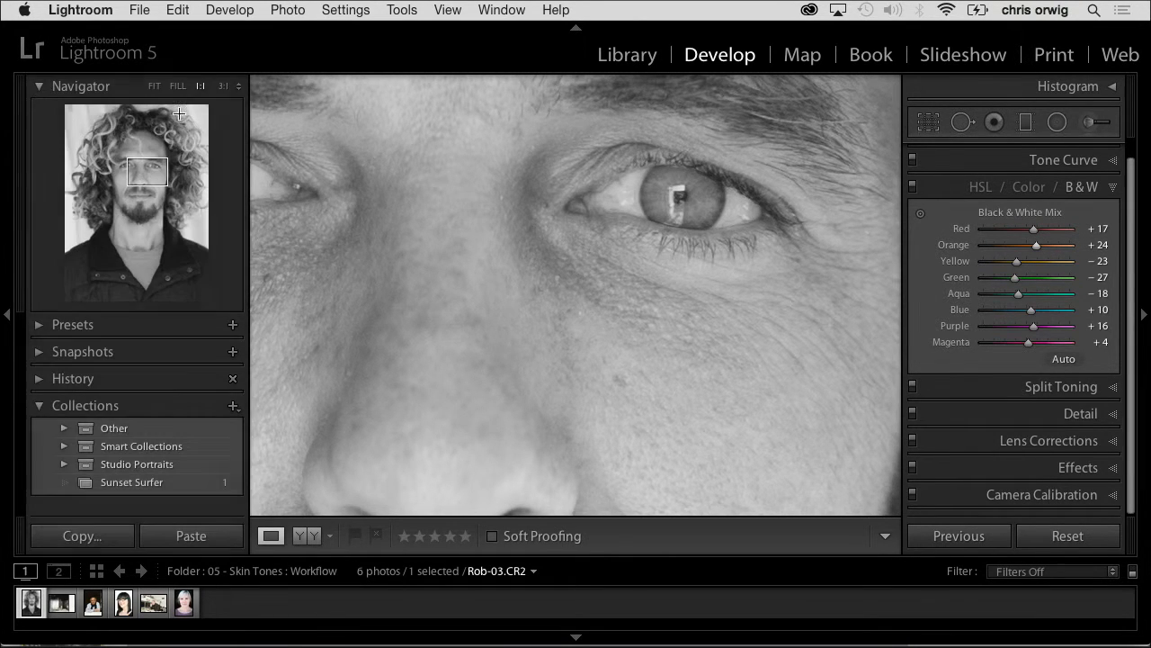
pyautogui.click(225, 88)
pyautogui.click(239, 88)
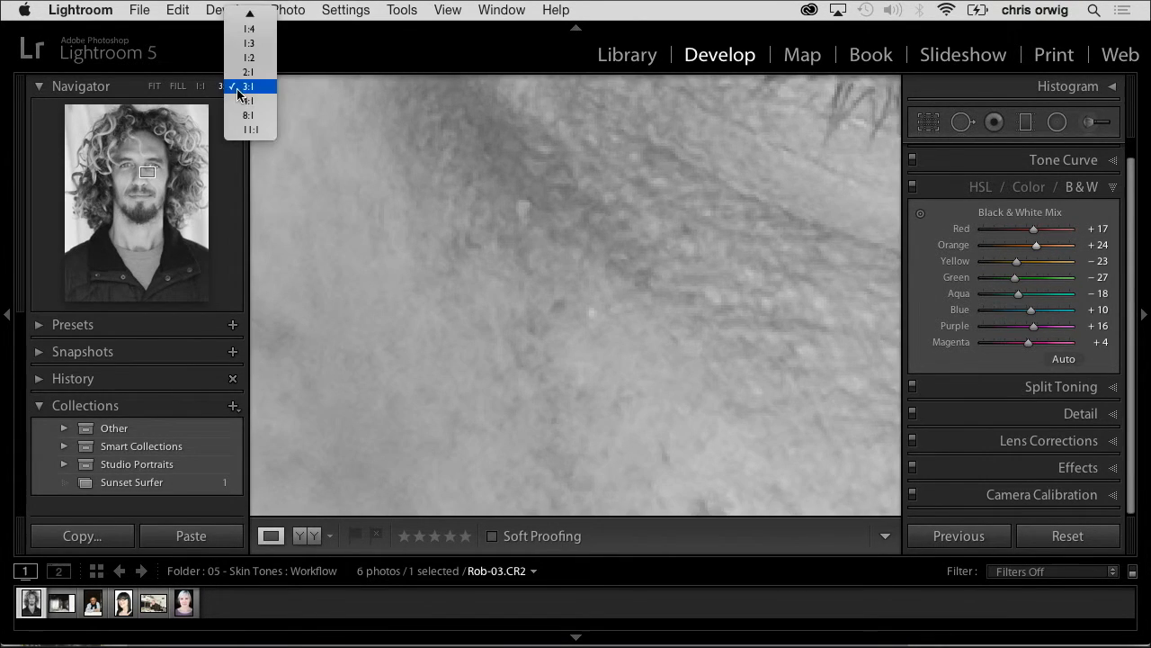
pyautogui.click(251, 40)
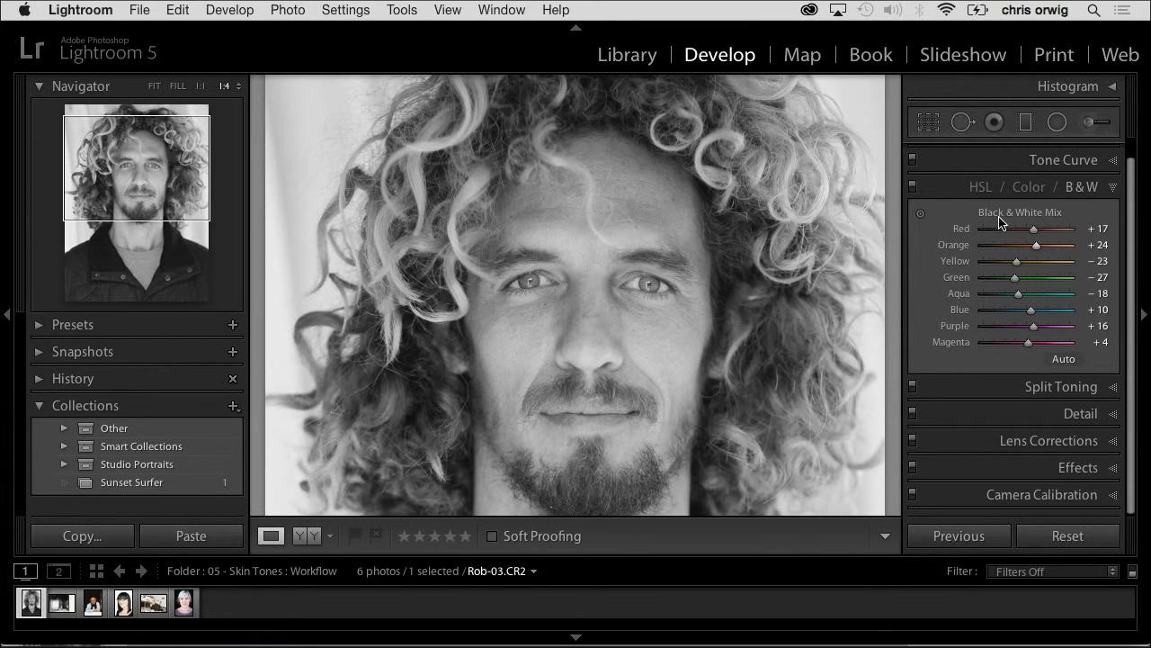
pyautogui.click(7, 315)
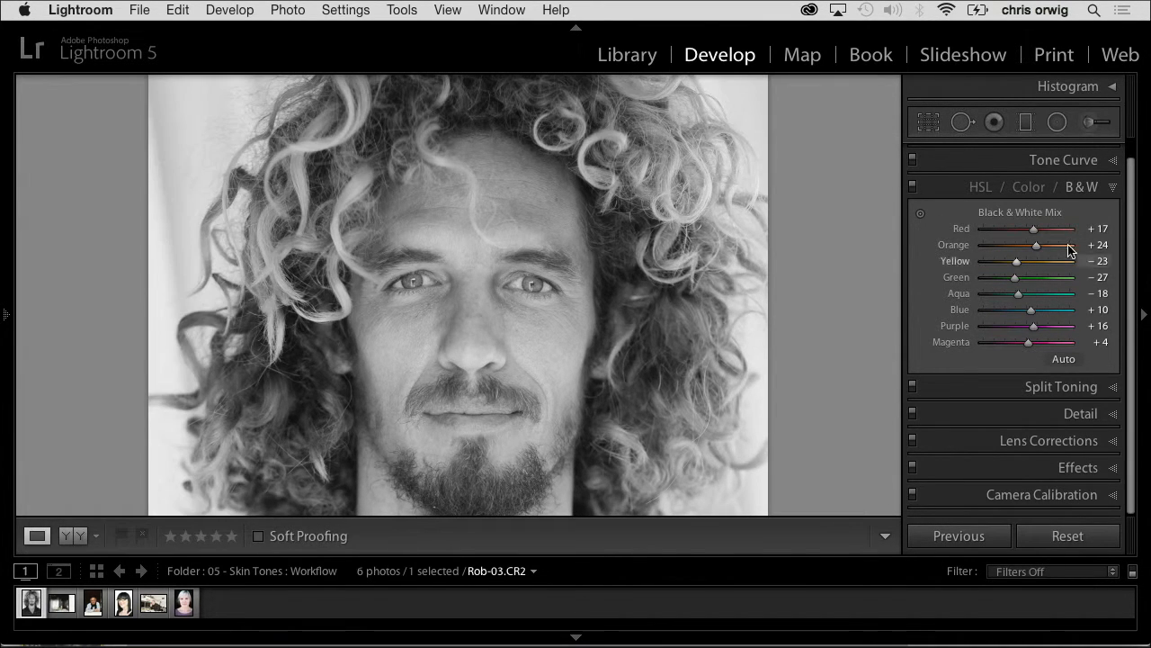
pyautogui.moveTo(1036, 246)
pyautogui.mouseDown()
pyautogui.moveTo(1003, 246)
pyautogui.moveTo(1056, 232)
pyautogui.moveTo(1010, 231)
pyautogui.moveTo(1036, 232)
pyautogui.mouseUp()
pyautogui.click(1018, 247)
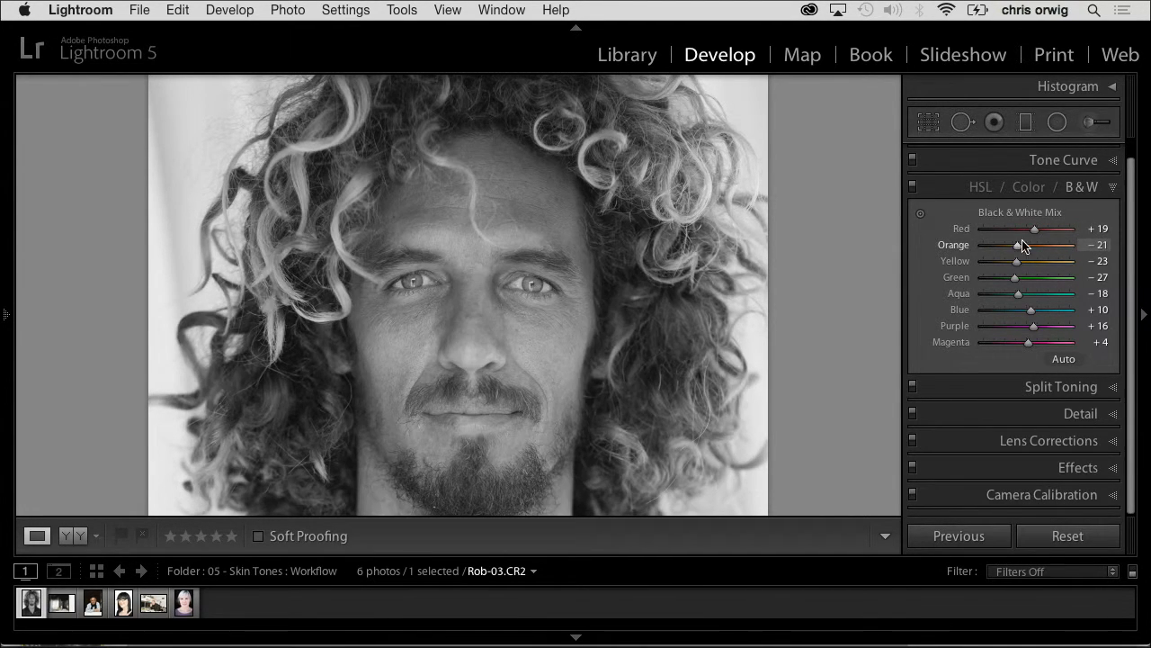
pyautogui.click(1009, 247)
pyautogui.moveTo(1017, 231)
pyautogui.mouseDown()
pyautogui.moveTo(1065, 232)
pyautogui.moveTo(1004, 232)
pyautogui.moveTo(1039, 250)
pyautogui.moveTo(1048, 246)
pyautogui.moveTo(1036, 229)
pyautogui.moveTo(949, 247)
pyautogui.moveTo(978, 226)
pyautogui.moveTo(1002, 228)
pyautogui.moveTo(977, 226)
pyautogui.moveTo(1025, 242)
pyautogui.mouseUp()
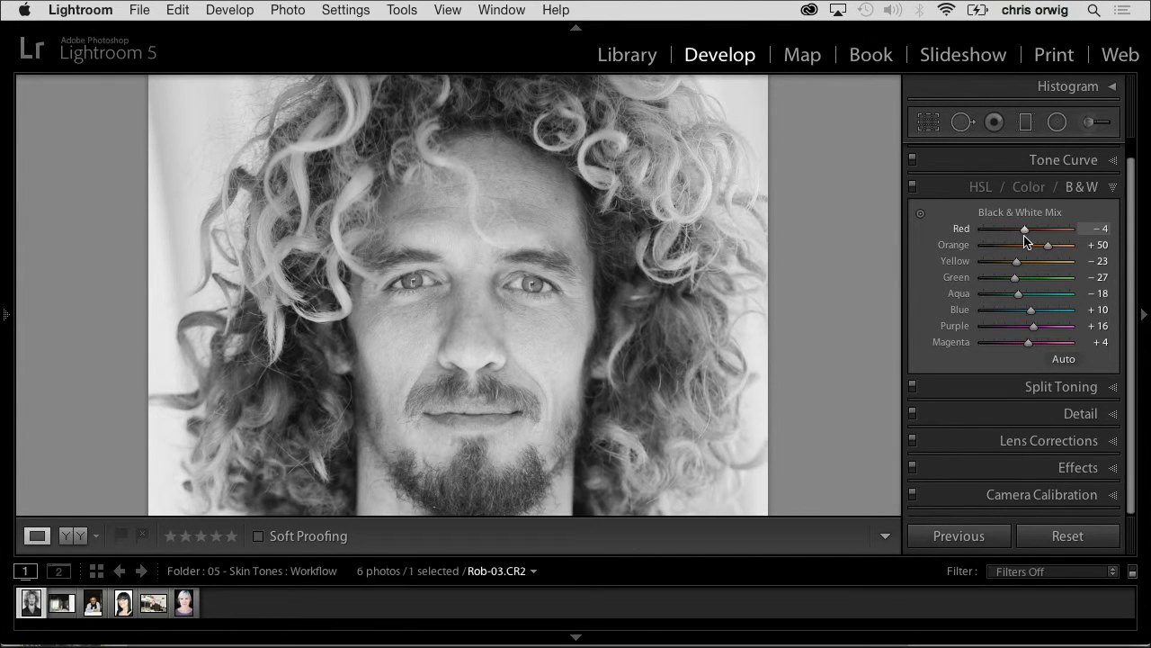
pyautogui.press('super+minus')
pyautogui.press('super+minus')
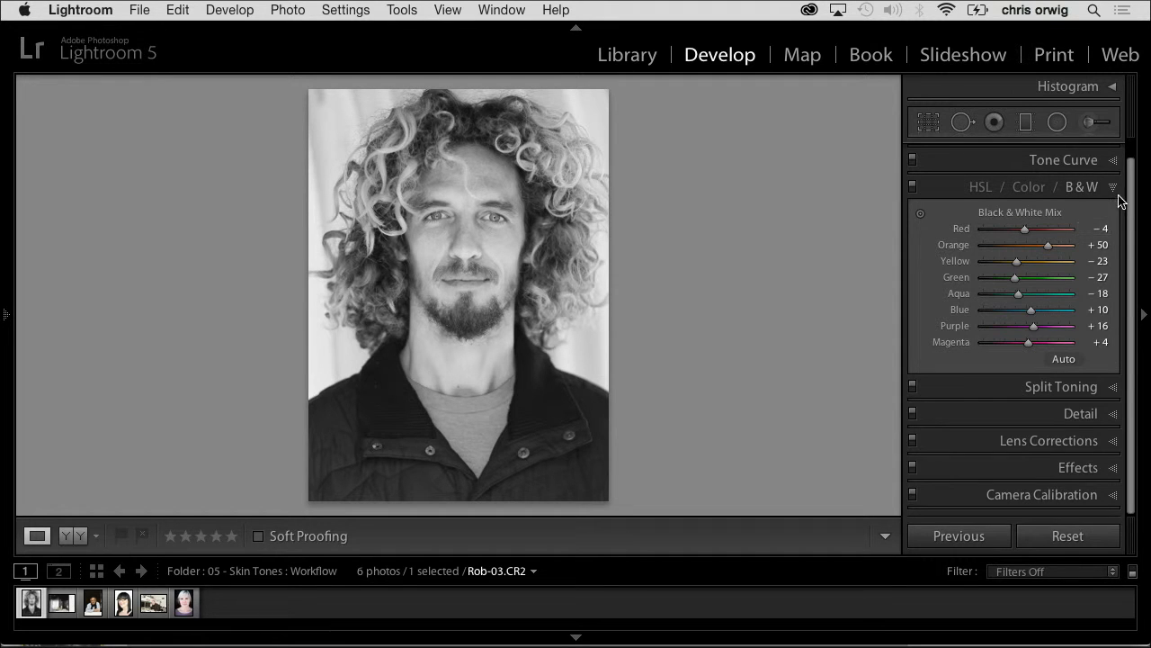
# Adjust the portrait's basic tones with Contrast +36, Shadows +36 and Clarity +22.
pyautogui.moveTo(1132, 172); pyautogui.dragTo(1132, 131)
pyautogui.click(1112, 151)
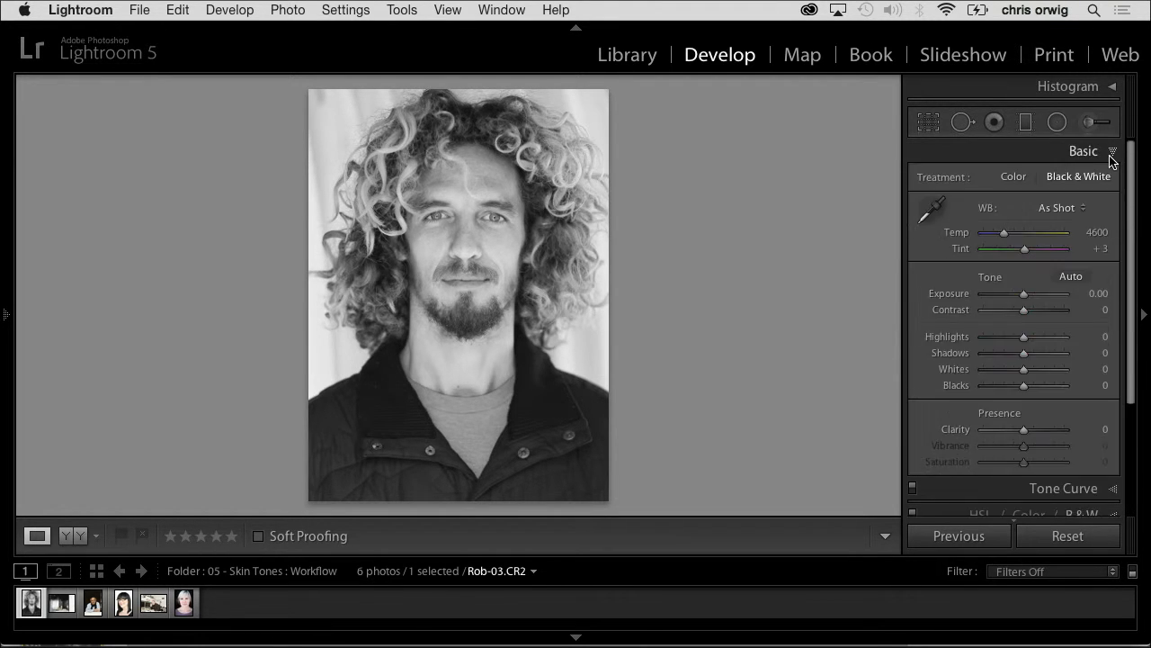
pyautogui.moveTo(1024, 310); pyautogui.dragTo(1039, 311)
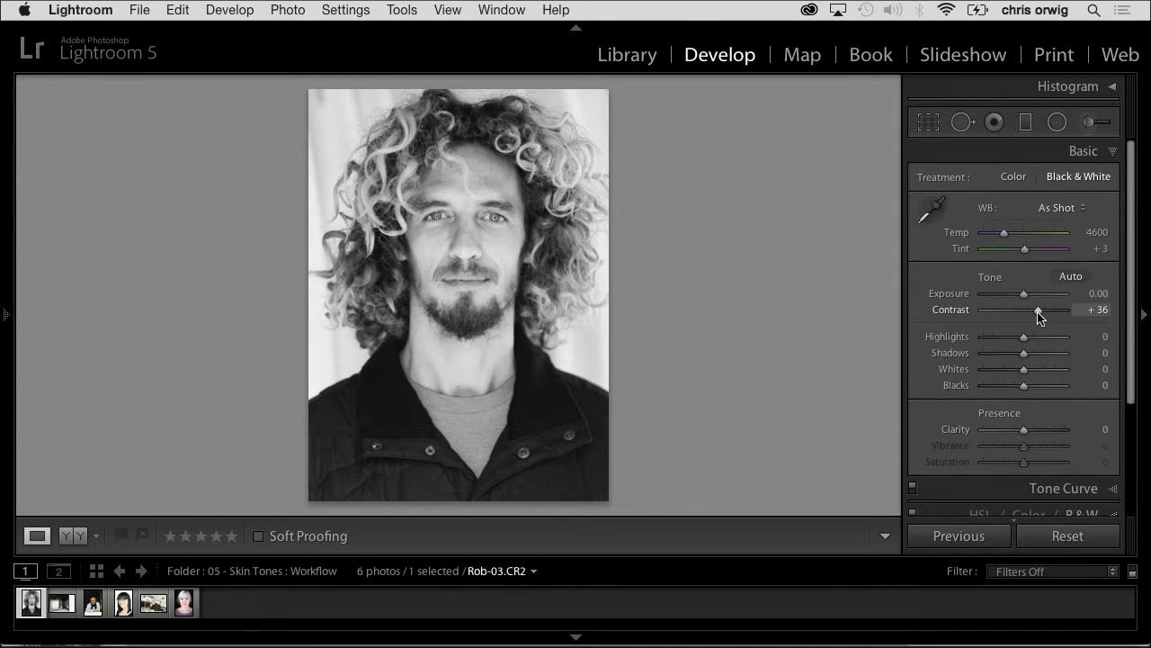
pyautogui.moveTo(1035, 352); pyautogui.dragTo(1039, 354)
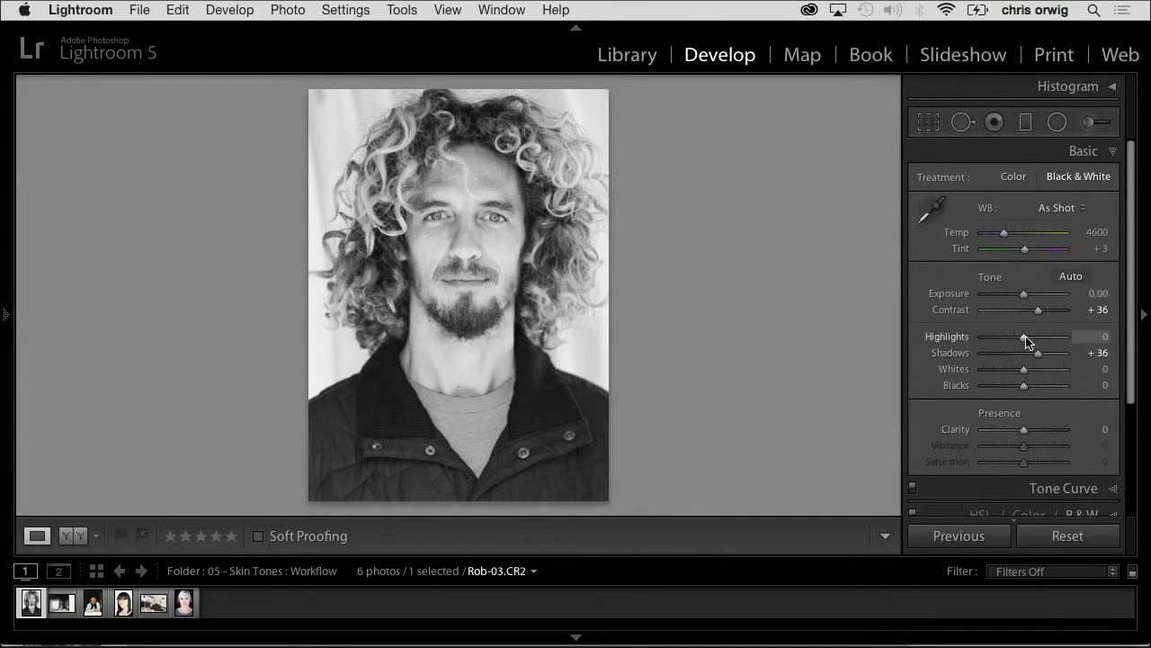
pyautogui.moveTo(1024, 430); pyautogui.dragTo(1035, 431)
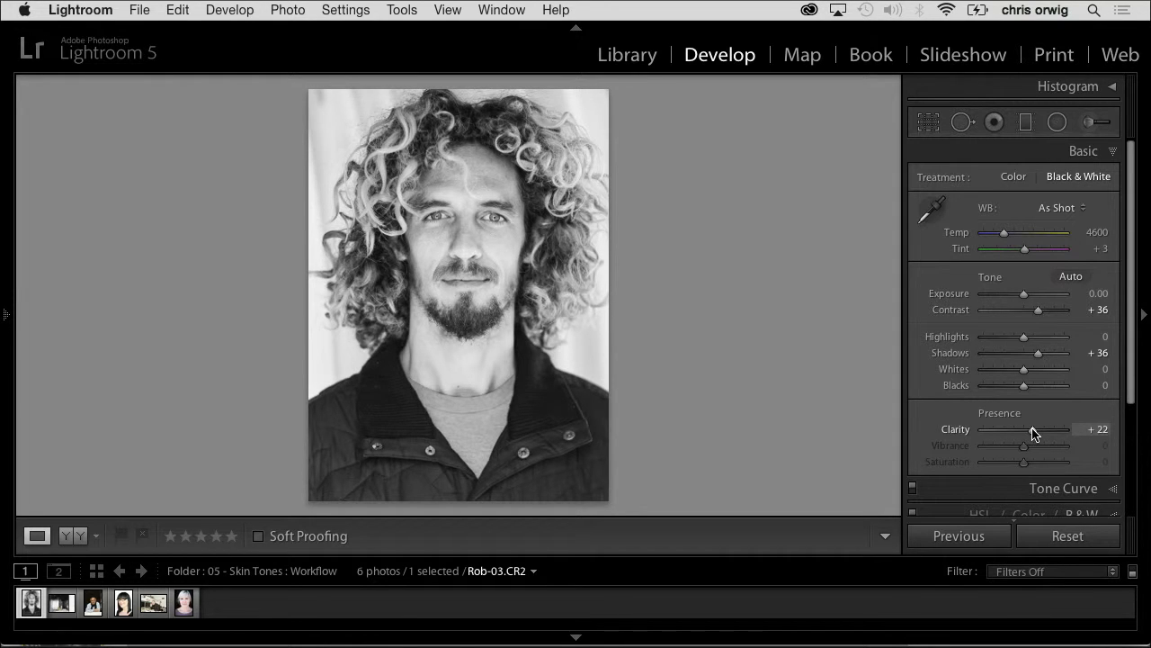
# Create a virtual copy of the portrait and refine its tones, raising Shadows and setting Blacks to −65 and the Red mix to +41.
pyautogui.press('super+apostrophe')
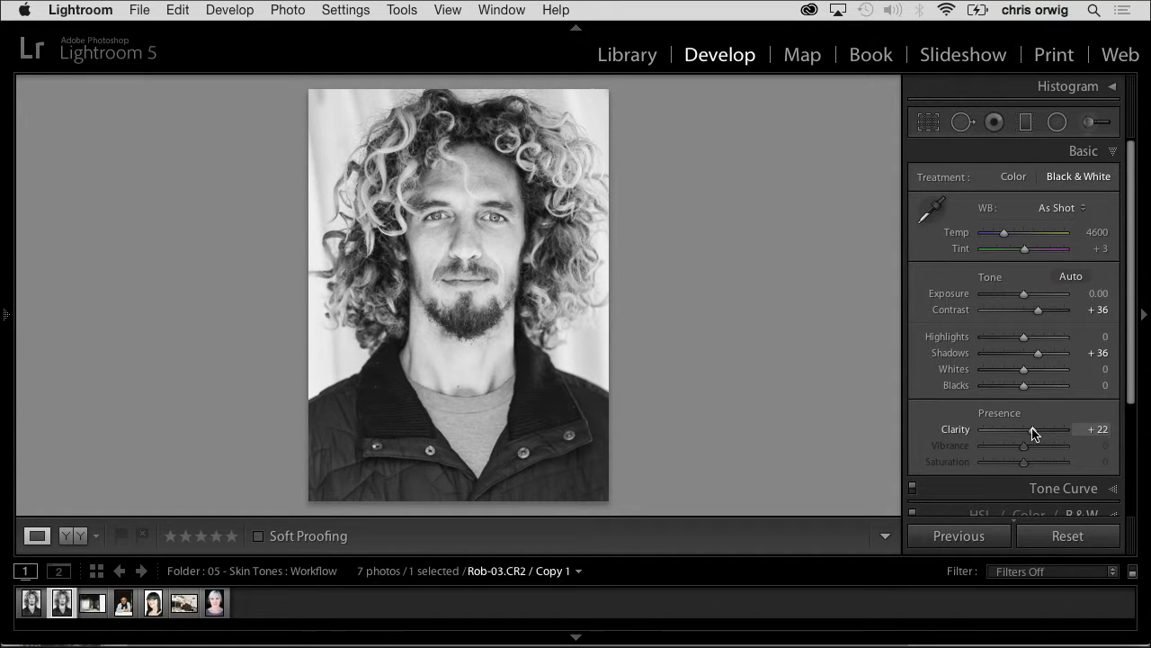
pyautogui.moveTo(1022, 388); pyautogui.dragTo(998, 390)
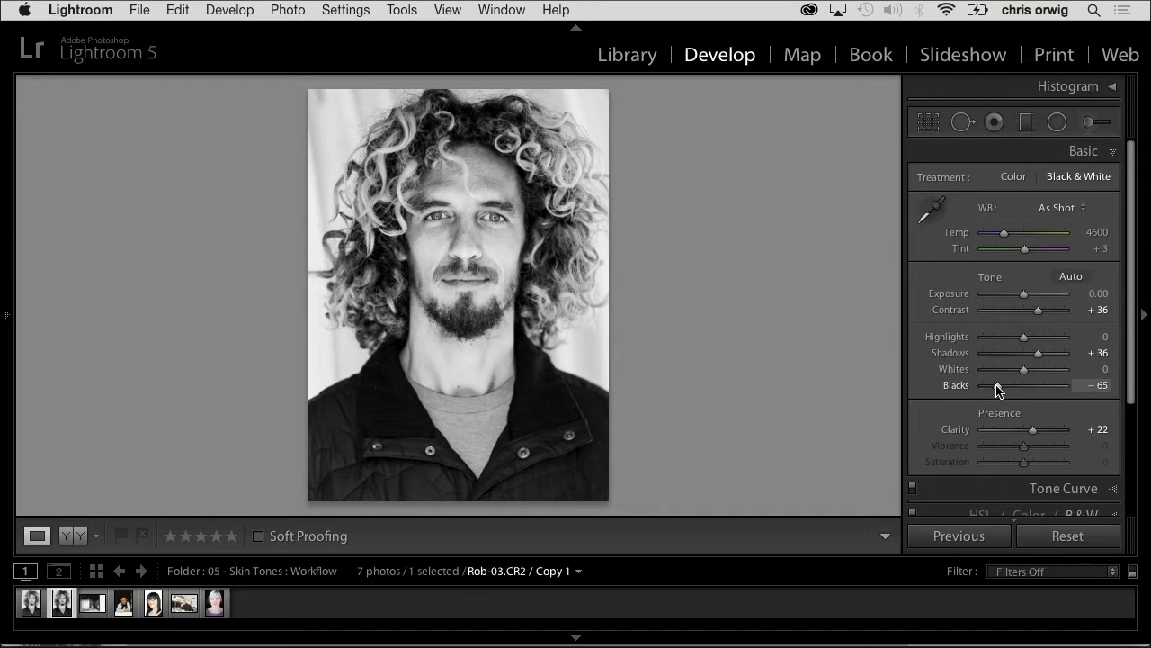
pyautogui.click(1052, 355)
pyautogui.moveTo(1039, 309); pyautogui.dragTo(1008, 339)
pyautogui.press('super+5')
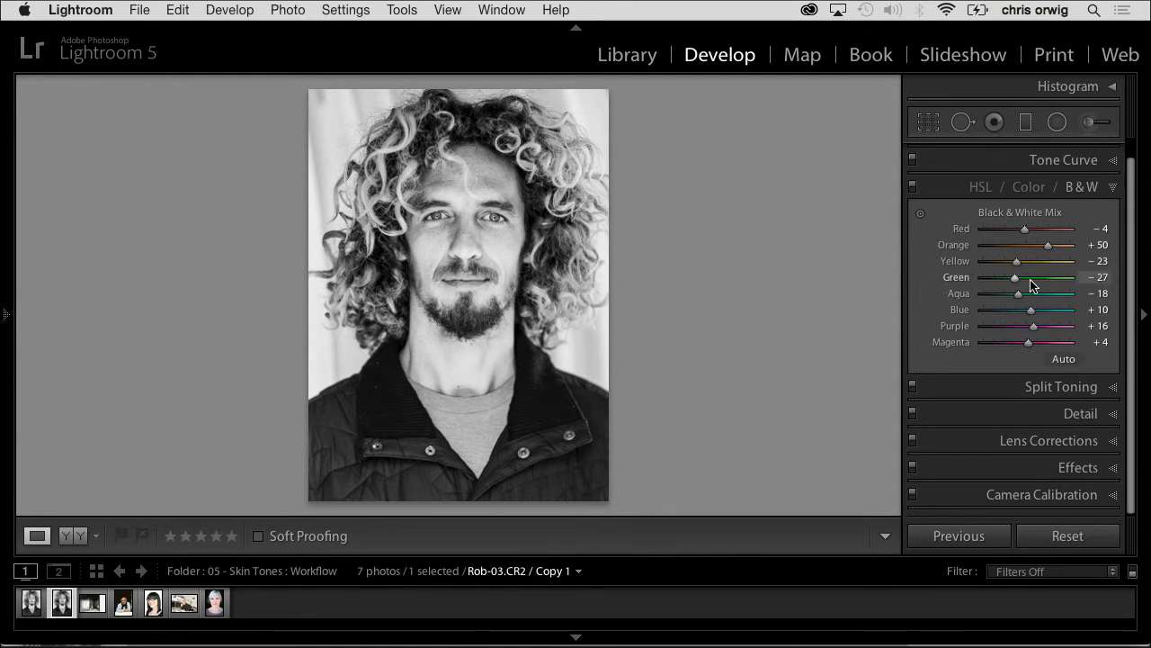
pyautogui.moveTo(1030, 230); pyautogui.dragTo(1044, 232)
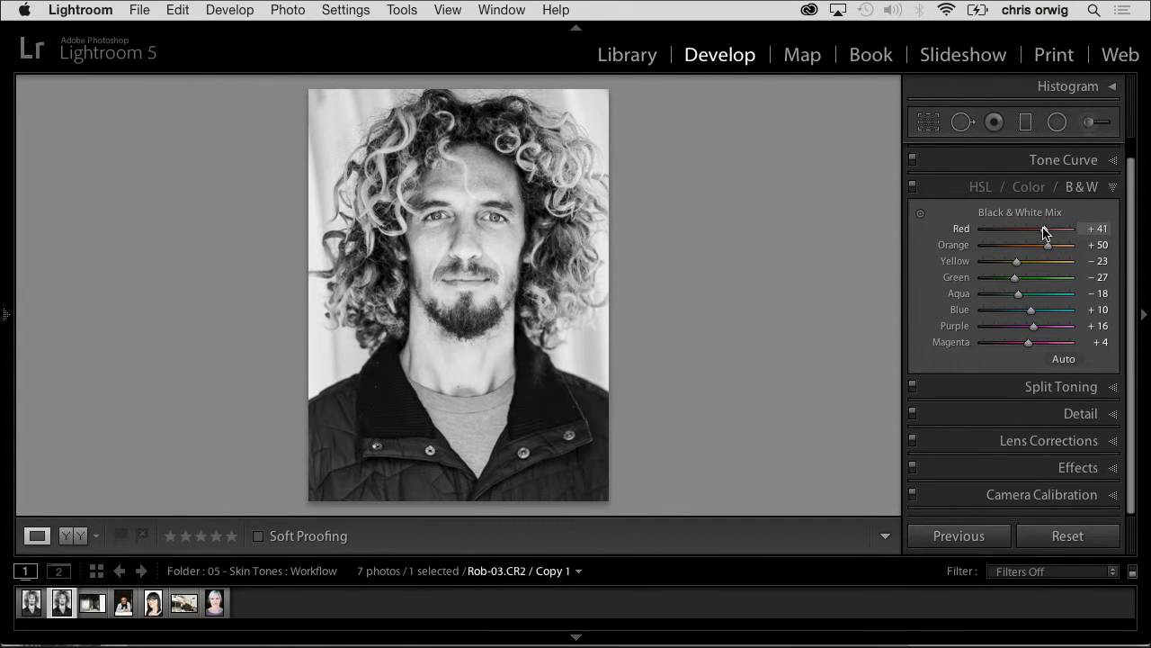
# Add a radial filter over the man's face and set its Exposure to 0.53.
pyautogui.click(1058, 123)
pyautogui.moveTo(467, 221); pyautogui.dragTo(548, 322)
pyautogui.moveTo(1042, 243); pyautogui.dragTo(1030, 247)
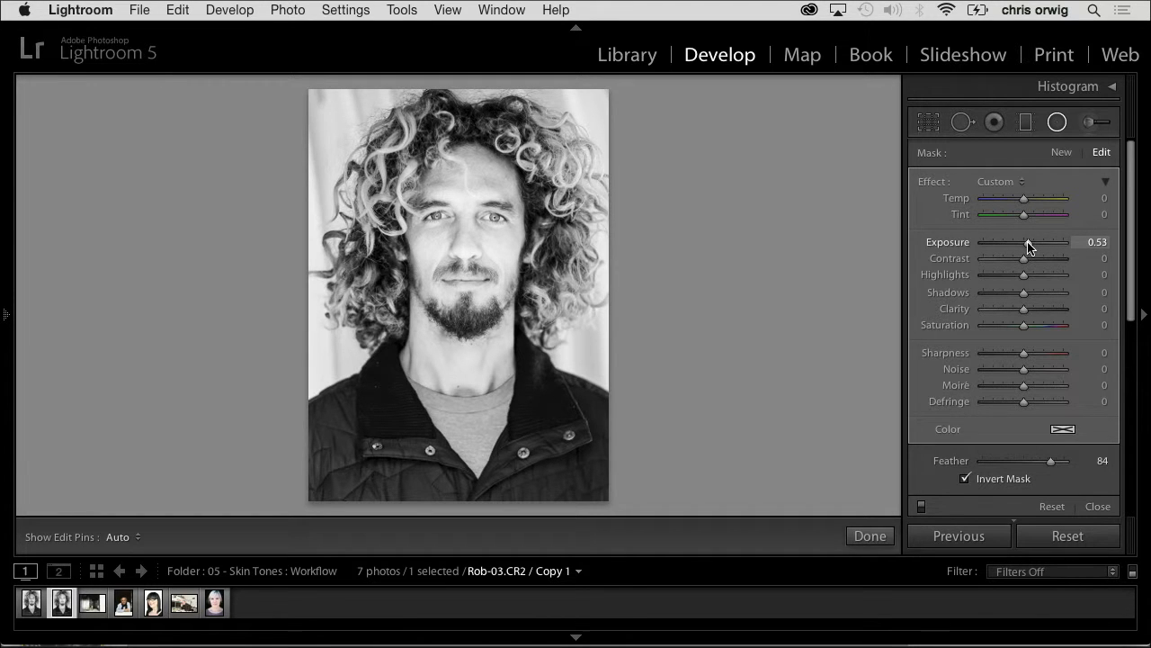
pyautogui.moveTo(1030, 247); pyautogui.dragTo(1030, 247)
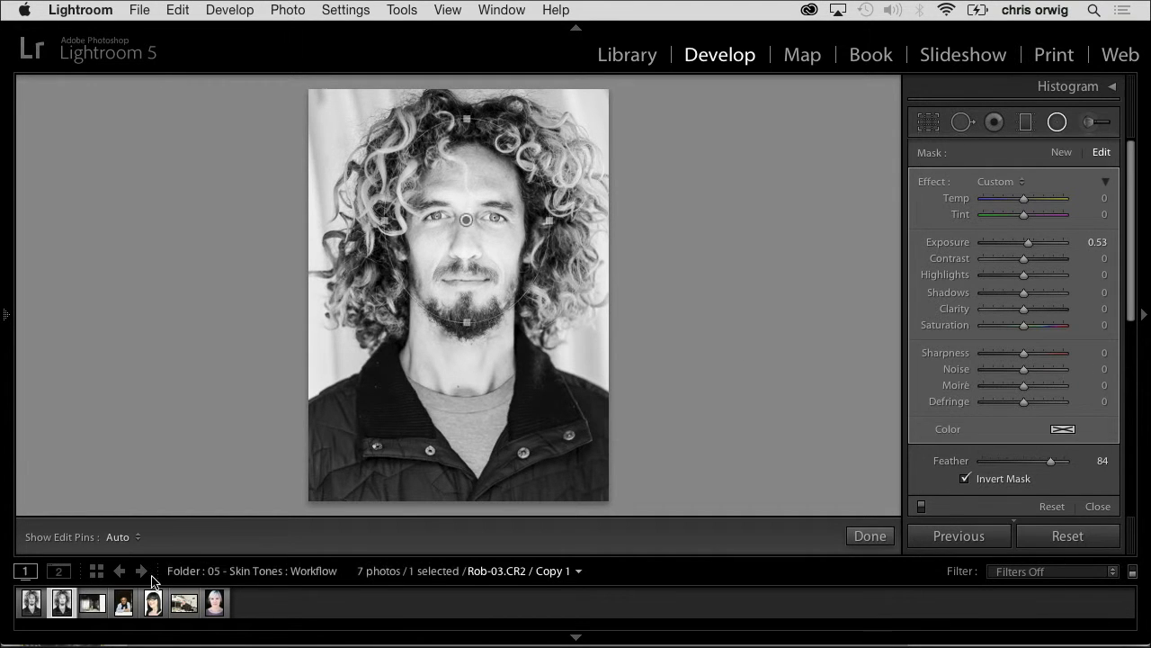
# Compare the before and after versions of the edited virtual copy.
pyautogui.press('\\')
pyautogui.press('\\')
pyautogui.press('\\')
pyautogui.press('\\')
pyautogui.press('\\')
pyautogui.press('\\')
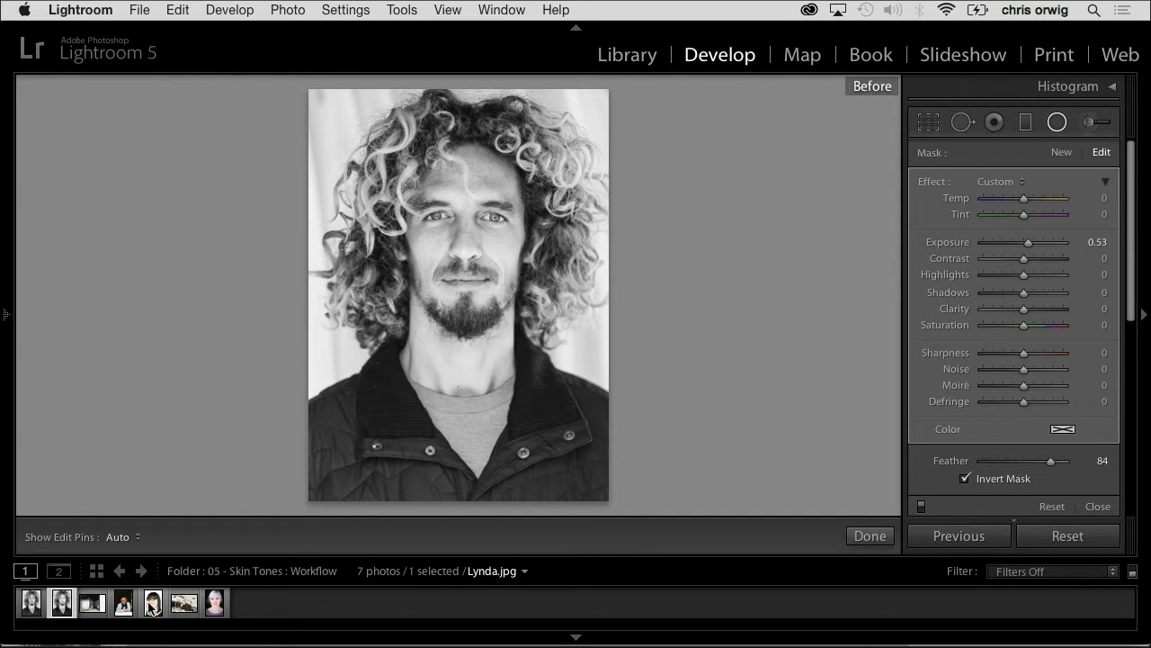
# Open the photo of the man at the office desk and convert it to black and white.
pyautogui.click(183, 611)
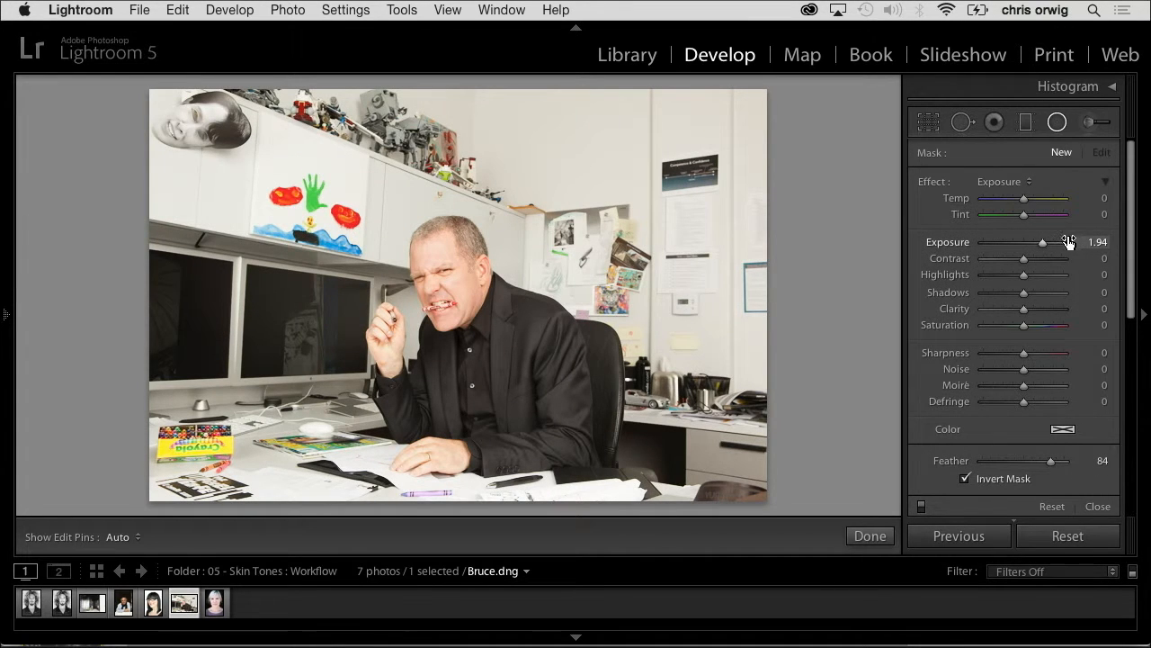
pyautogui.click(1057, 123)
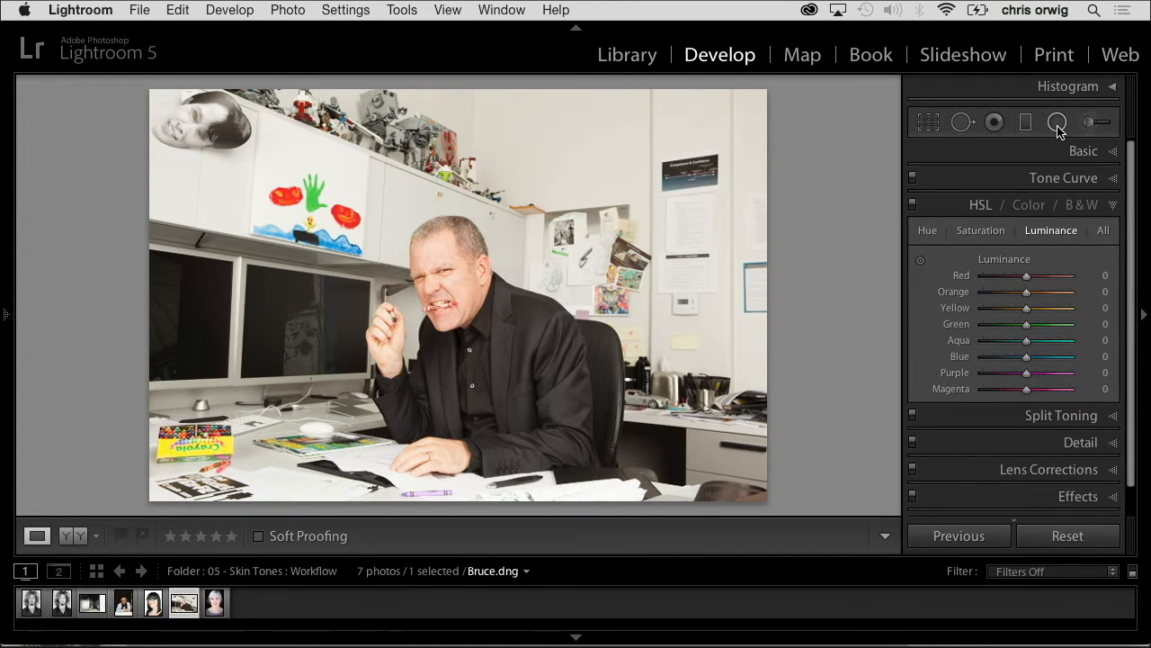
pyautogui.click(1111, 205)
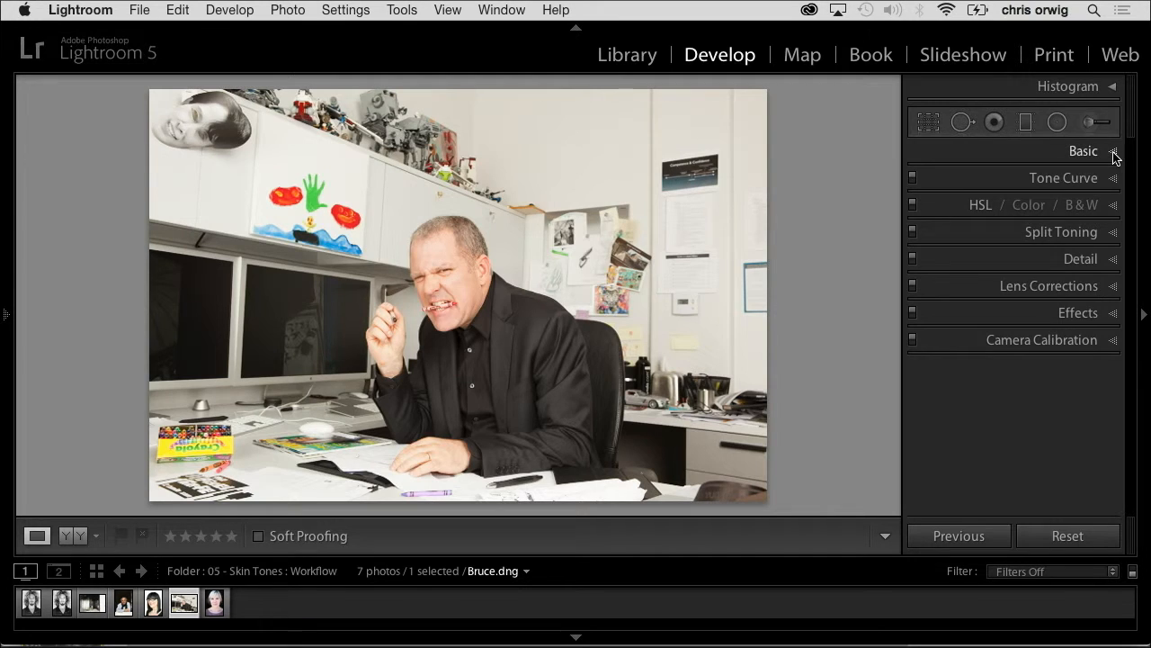
pyautogui.click(1113, 153)
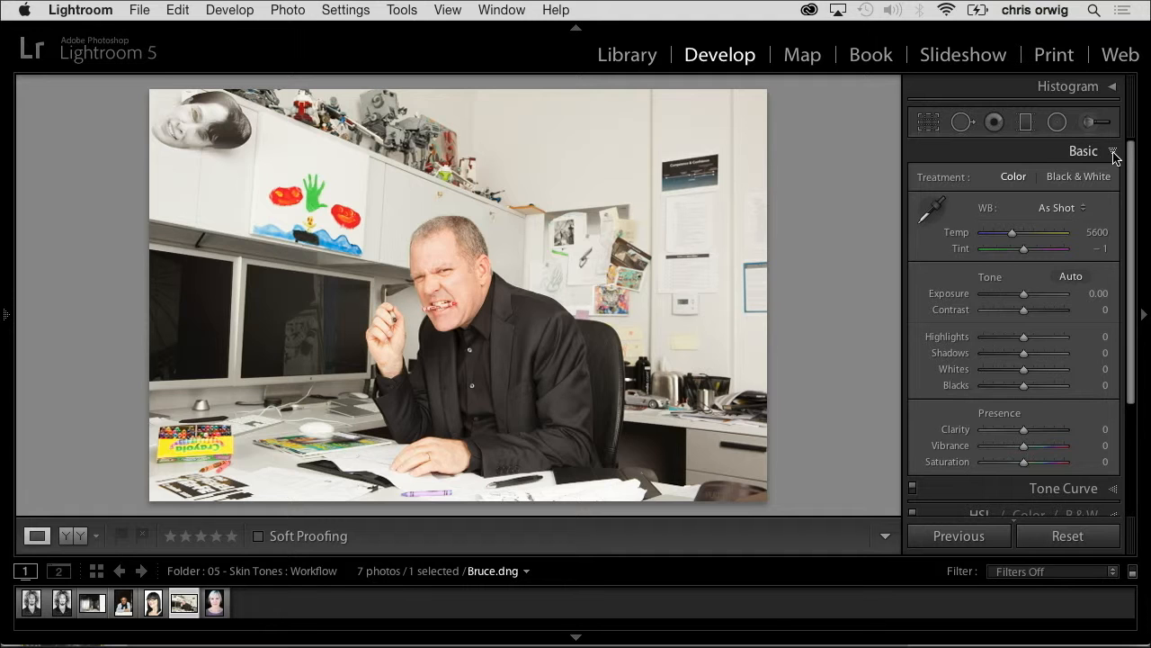
pyautogui.press('v')
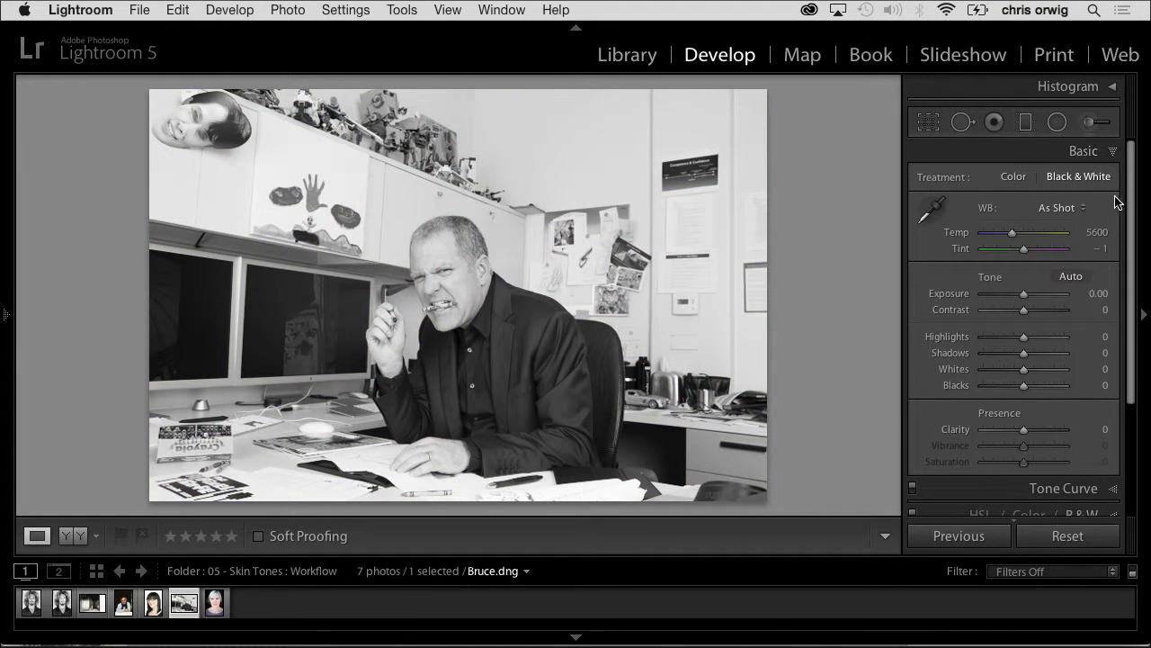
# Set the office portrait's Exposure to +0.50, Contrast to +49, Shadows to +29, Blacks to −38 and Clarity to +64.
pyautogui.moveTo(1032, 296); pyautogui.dragTo(1044, 314)
pyautogui.moveTo(1036, 354); pyautogui.dragTo(1008, 385)
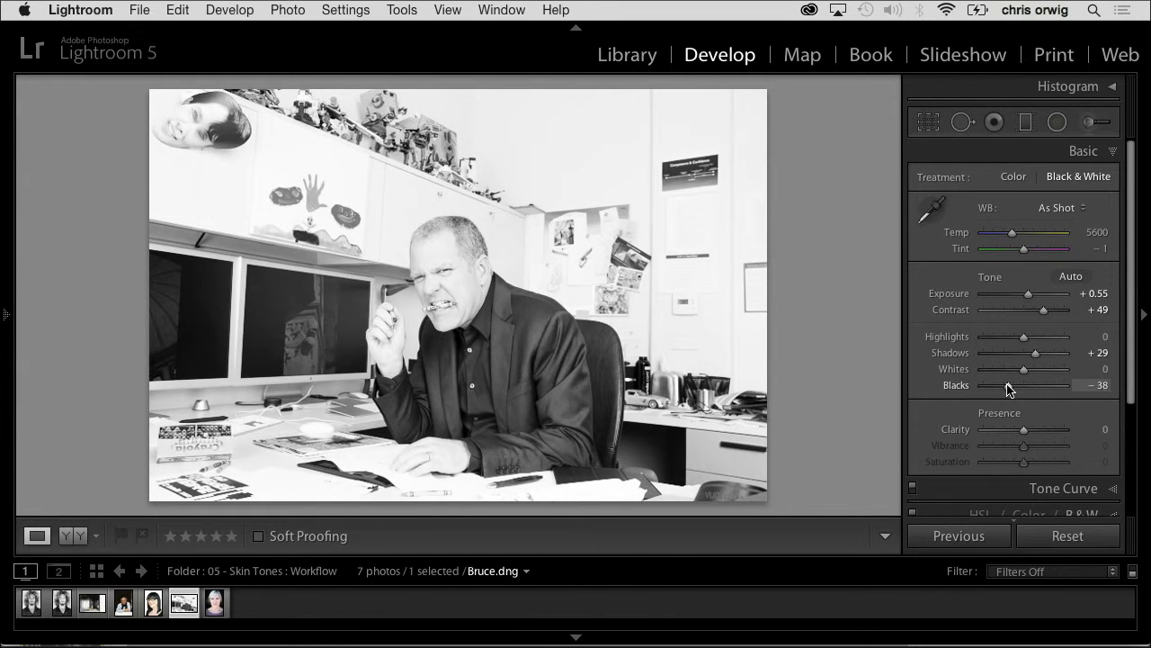
pyautogui.moveTo(1023, 430); pyautogui.dragTo(1050, 433)
pyautogui.moveTo(1025, 299); pyautogui.dragTo(1024, 295)
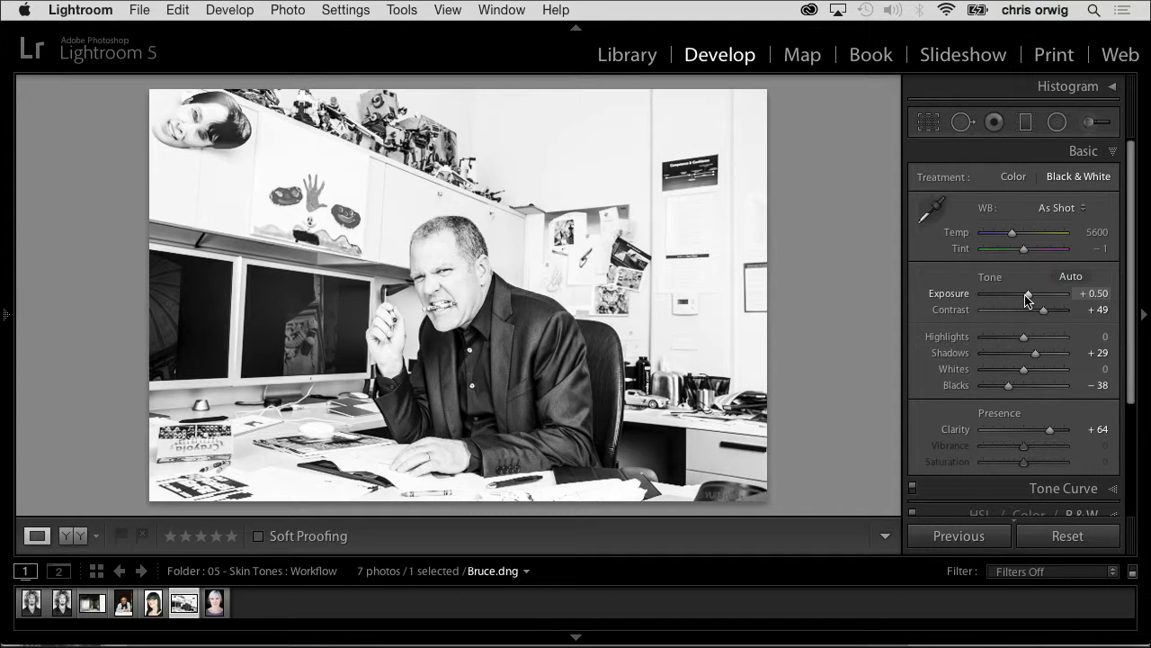
# Warm the office portrait's Temp to 5974 and set its Black & White Mix to Red −6 and Orange +6.
pyautogui.moveTo(1012, 233)
pyautogui.mouseDown()
pyautogui.moveTo(1036, 232)
pyautogui.moveTo(982, 236)
pyautogui.moveTo(1035, 232)
pyautogui.moveTo(1015, 236)
pyautogui.mouseUp()
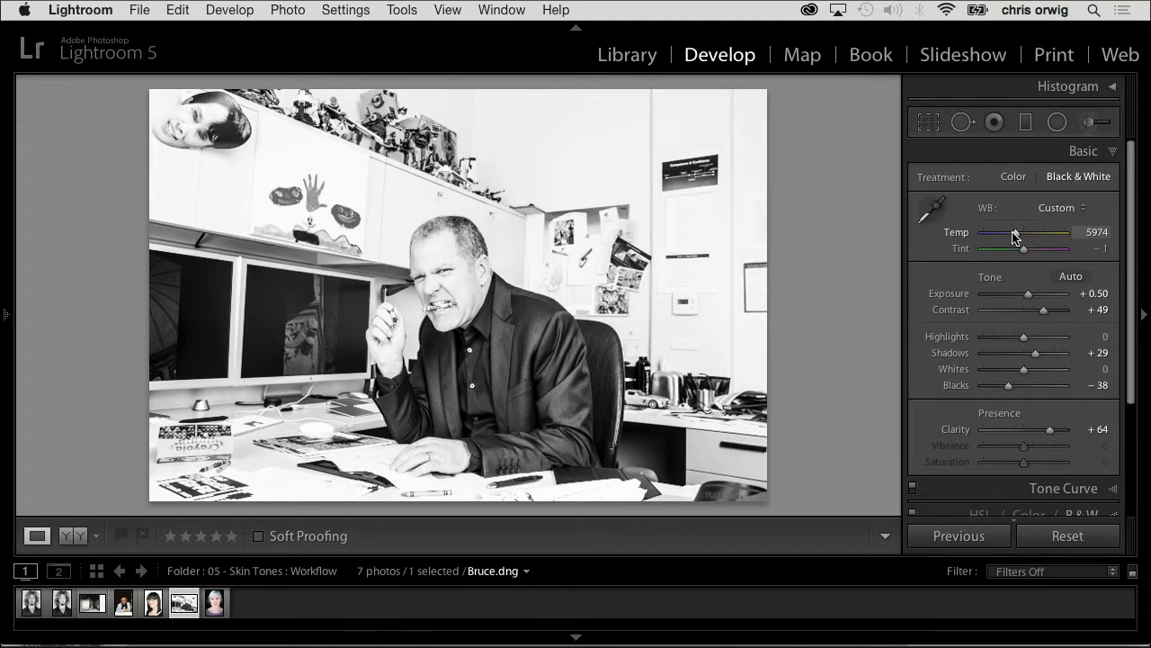
pyautogui.scroll(-5, 1014, 236)
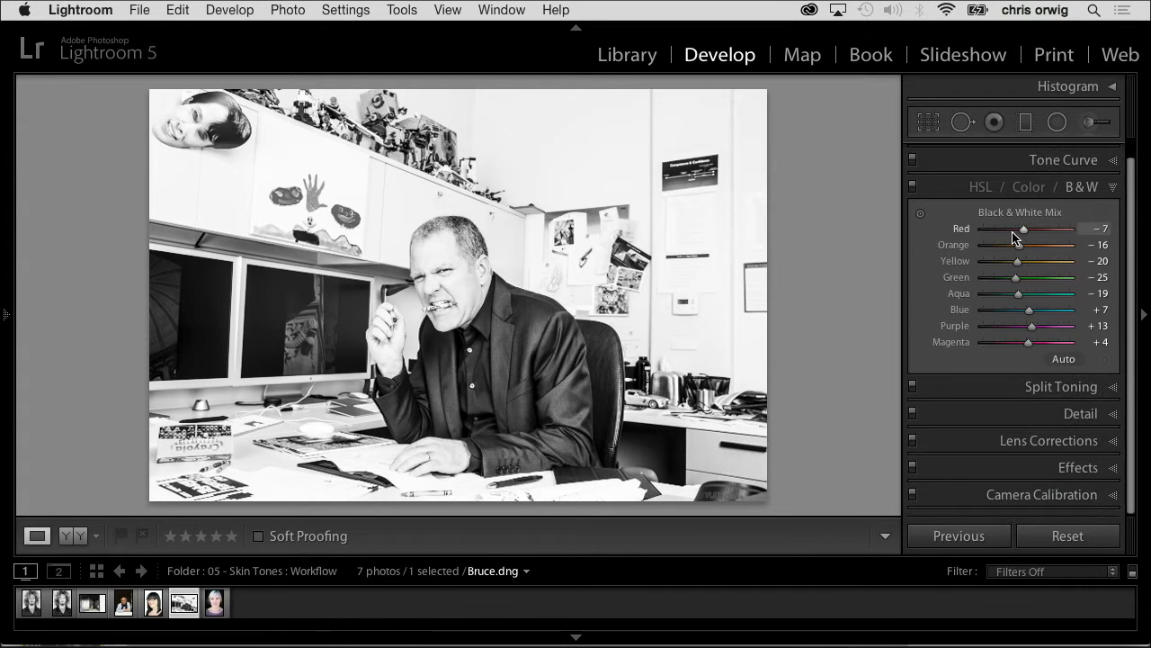
pyautogui.moveTo(1016, 245)
pyautogui.mouseDown()
pyautogui.moveTo(1035, 252)
pyautogui.moveTo(1011, 252)
pyautogui.moveTo(1041, 231)
pyautogui.moveTo(1023, 232)
pyautogui.moveTo(1031, 251)
pyautogui.mouseUp()
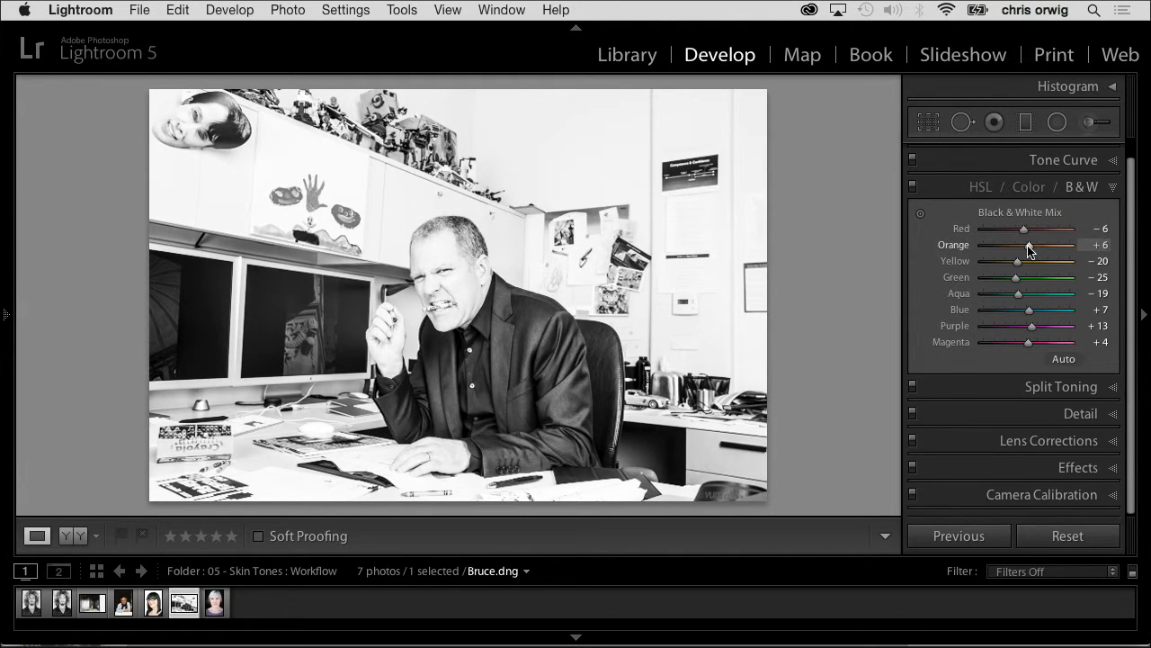
# Open the portrait of the dark-haired woman with glasses and convert it to black and white.
pyautogui.click(153, 603)
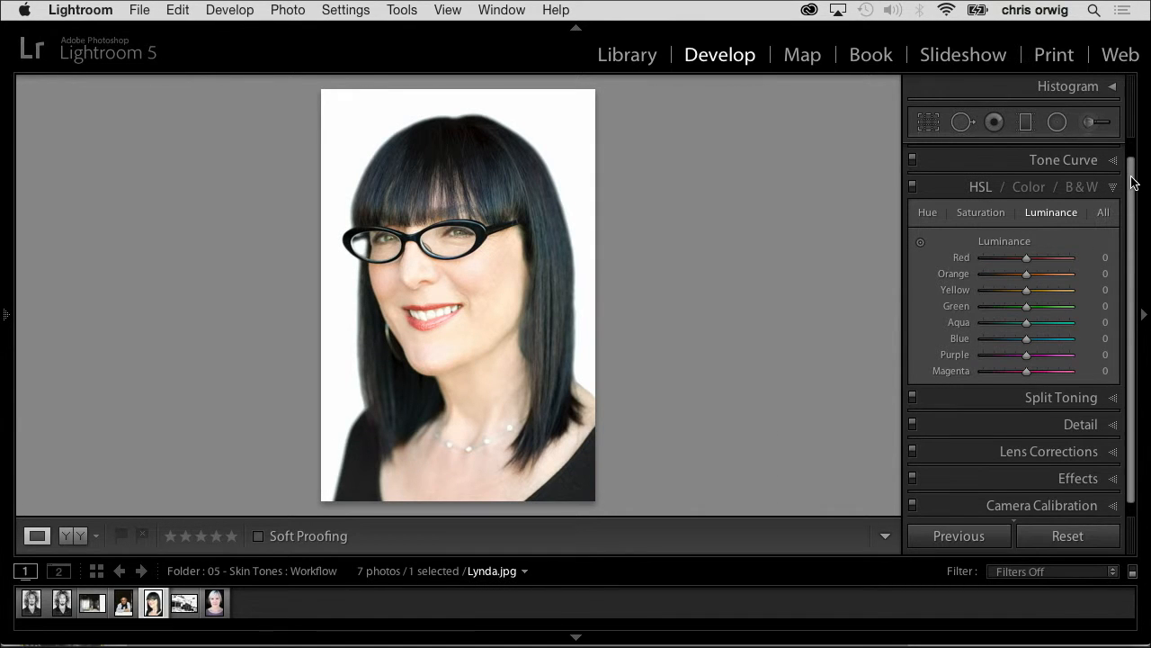
pyautogui.scroll(1, 1117, 171)
pyautogui.click(1112, 153)
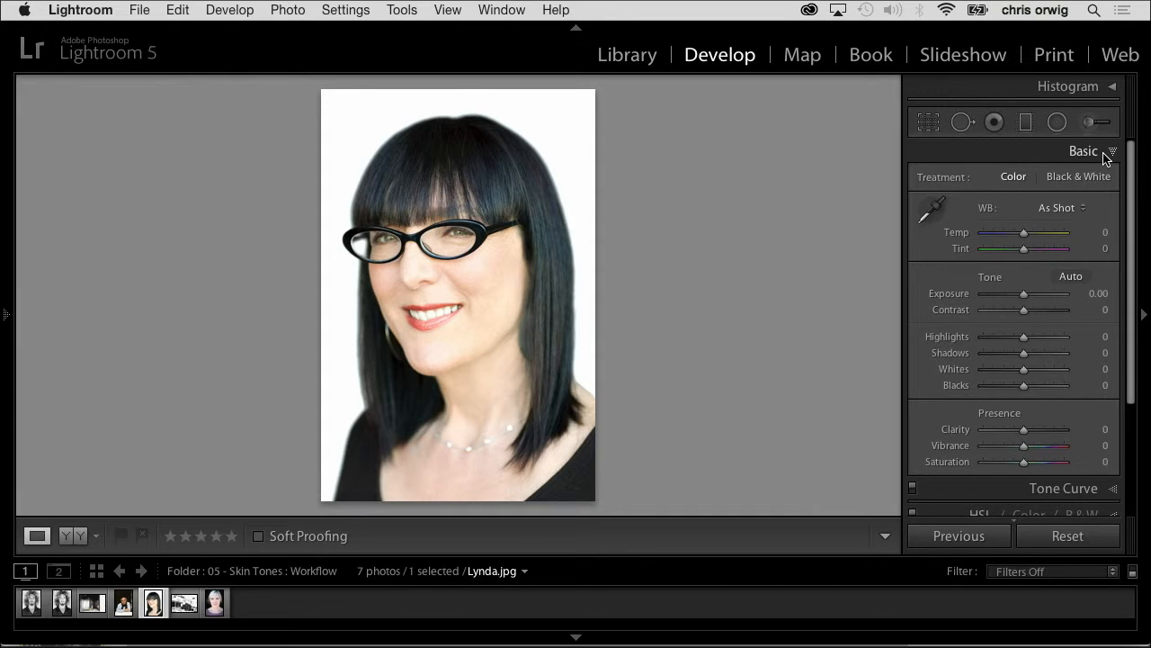
pyautogui.press('v')
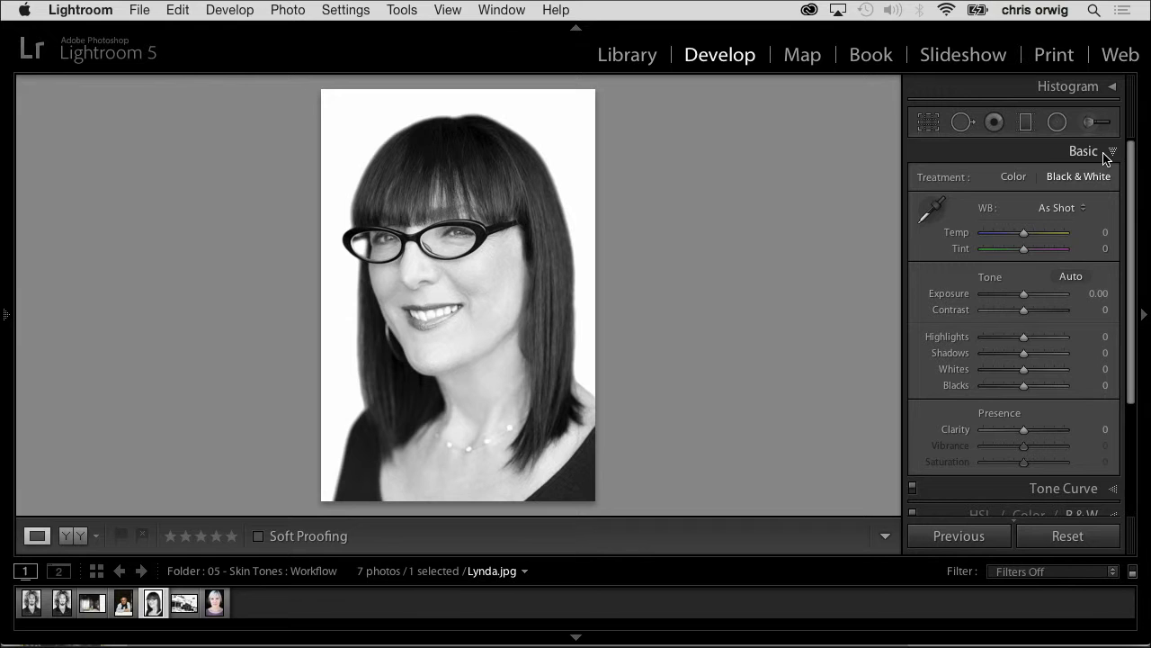
# Set the woman's portrait to Contrast +46 and Blacks −47, and raise its Exposure slightly.
pyautogui.click(1042, 310)
pyautogui.click(1005, 385)
pyautogui.click(1026, 295)
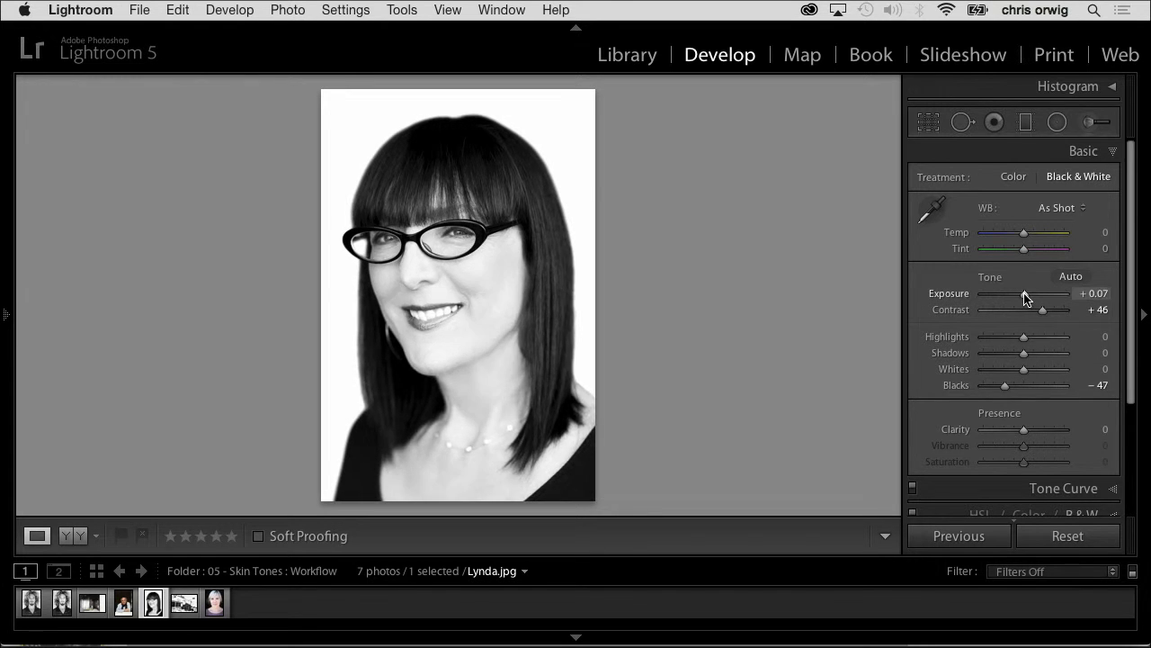
pyautogui.moveTo(1025, 297); pyautogui.dragTo(1030, 299)
# Adjust Orange and Red in the Black & White Mix to refine the woman's skin tones.
pyautogui.press('super+3')
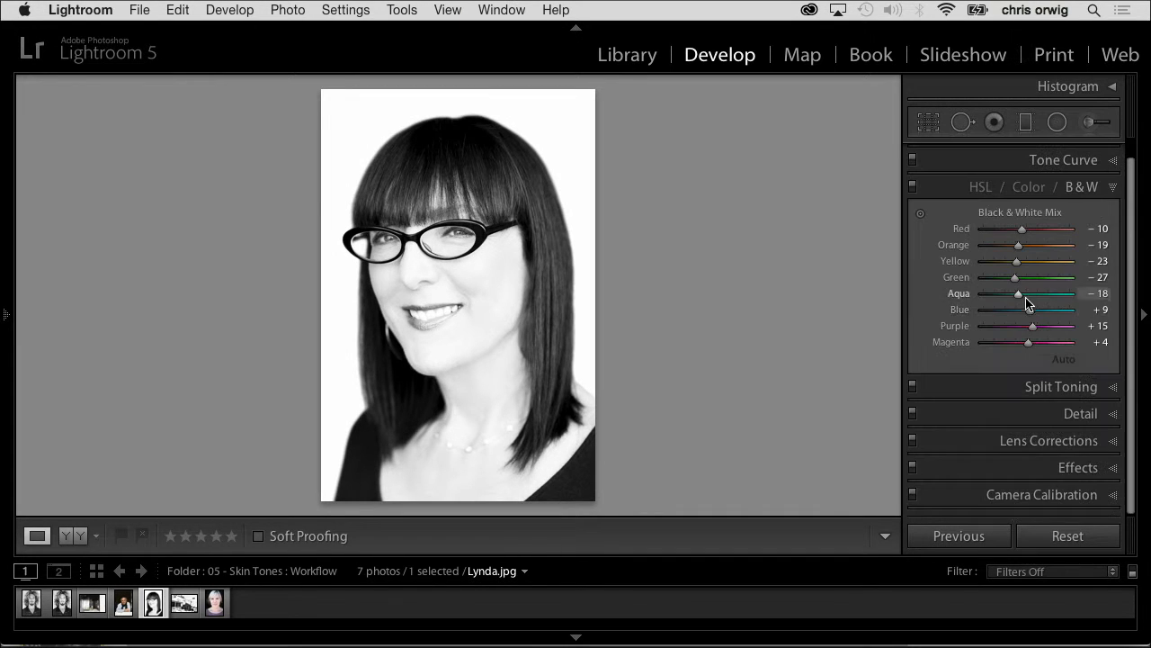
pyautogui.moveTo(1028, 247); pyautogui.dragTo(1016, 251)
pyautogui.click(1031, 229)
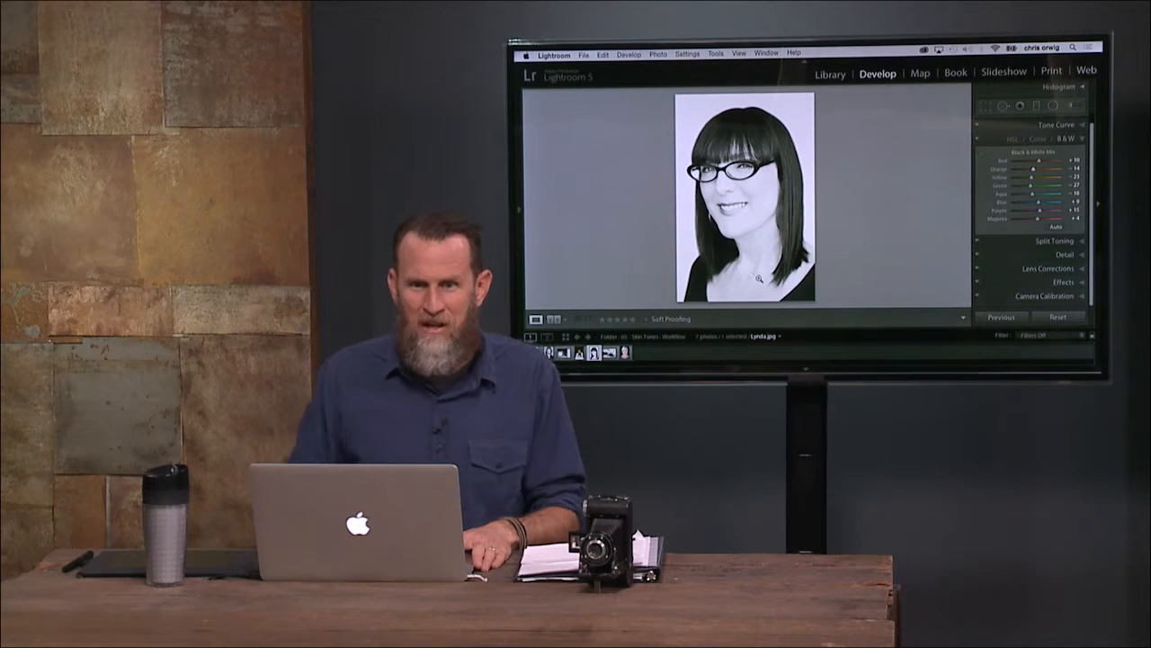
# Open the color portrait of the blonde woman and heal the blemishes beneath her eye with Spot Removal in Heal mode.
pyautogui.click(626, 352)
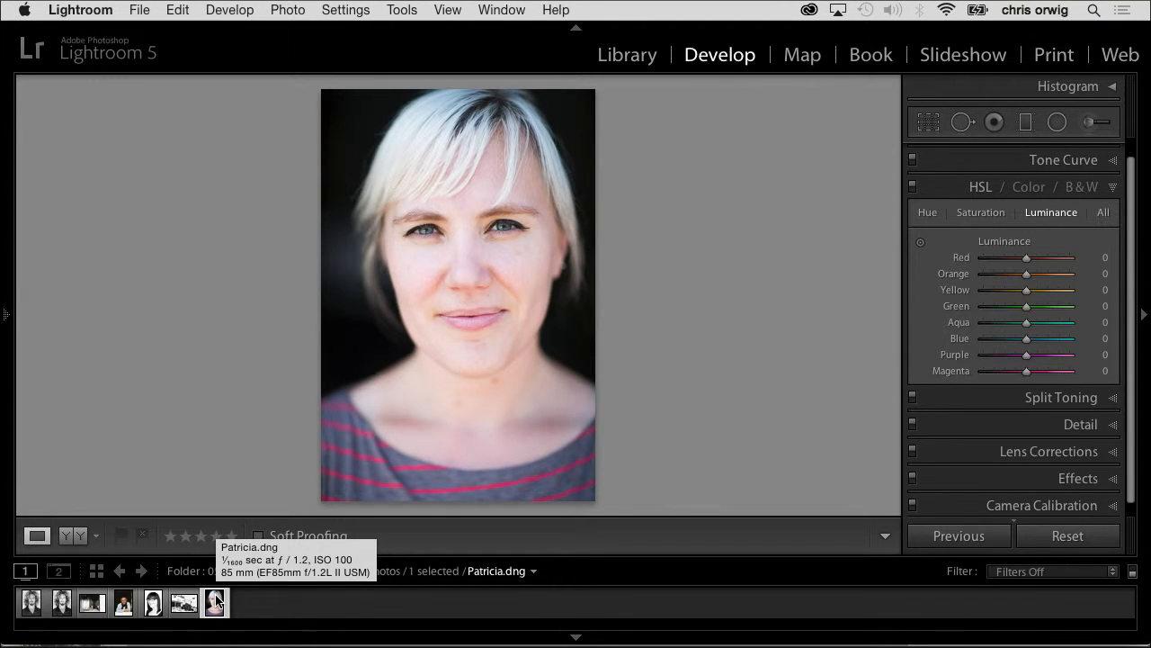
pyautogui.click(489, 246)
pyautogui.moveTo(545, 342); pyautogui.dragTo(503, 249)
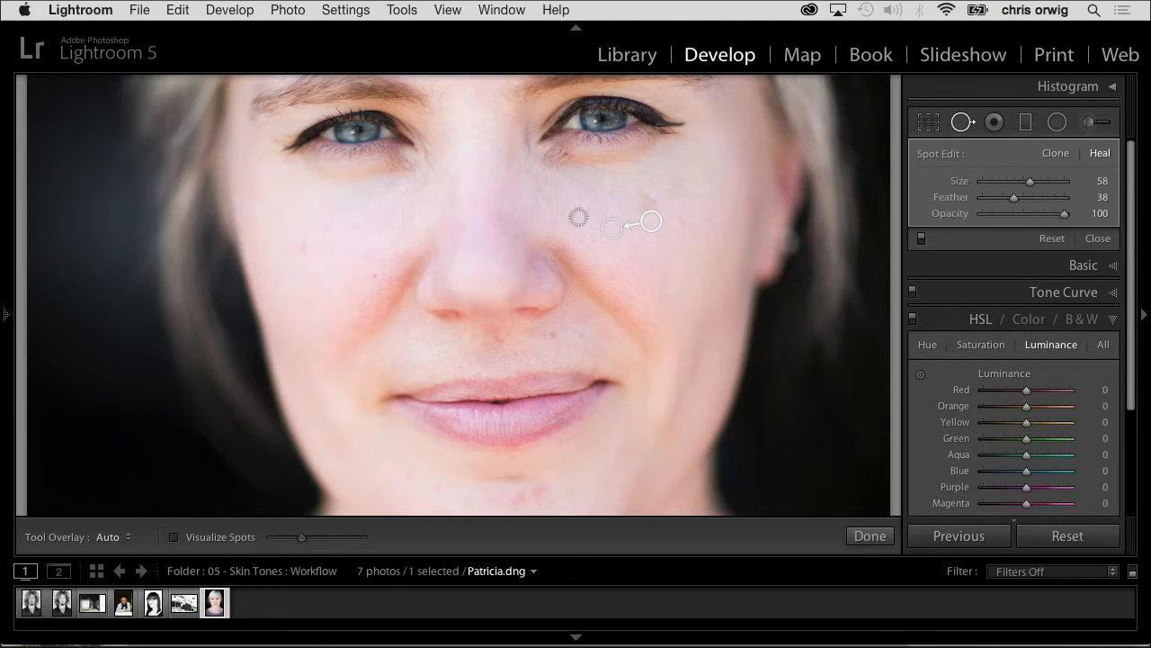
pyautogui.click(644, 202)
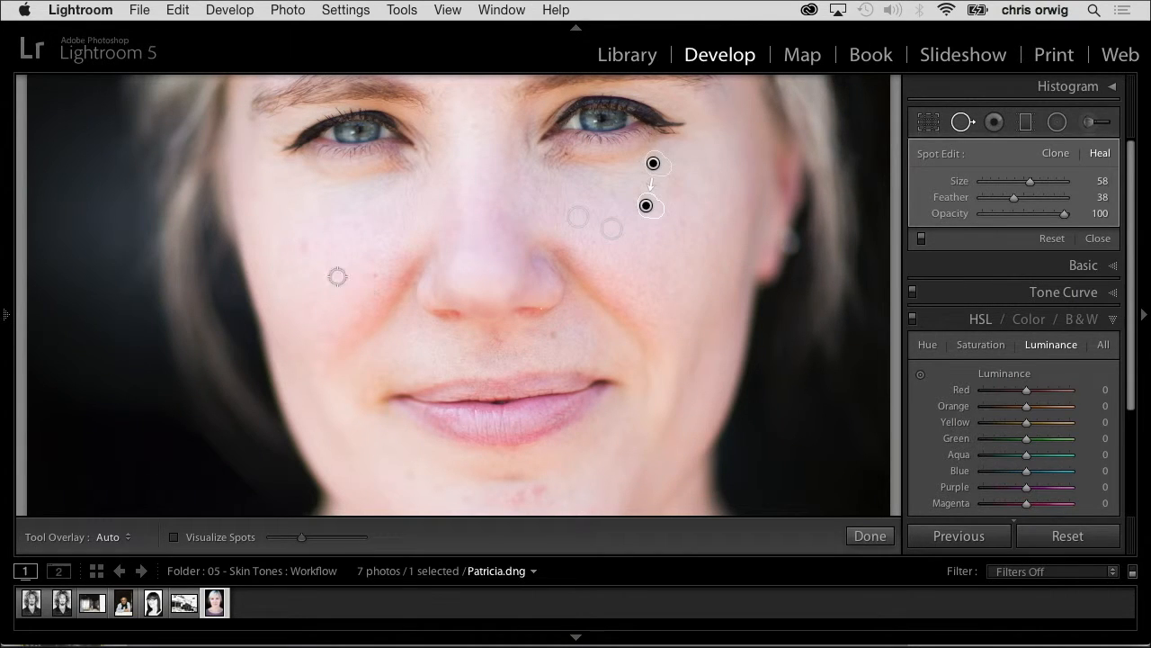
# Heal the blemishes on her other cheek, beside the nose and above the upper lip.
pyautogui.click(304, 247)
pyautogui.click(374, 277)
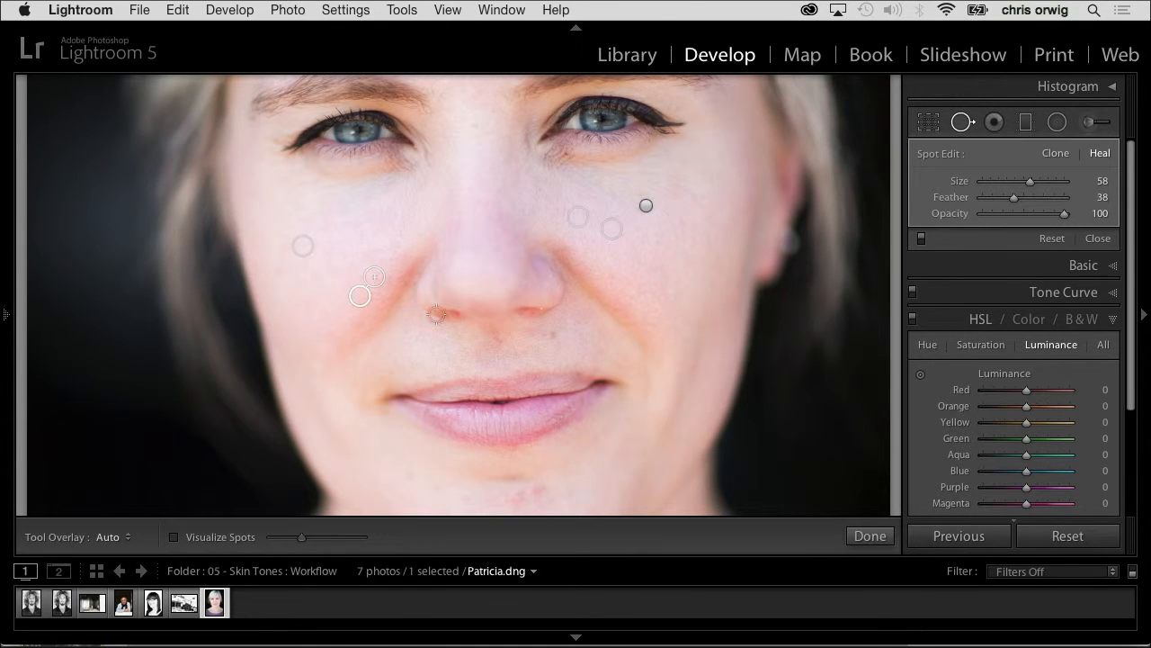
pyautogui.click(498, 339)
pyautogui.click(553, 334)
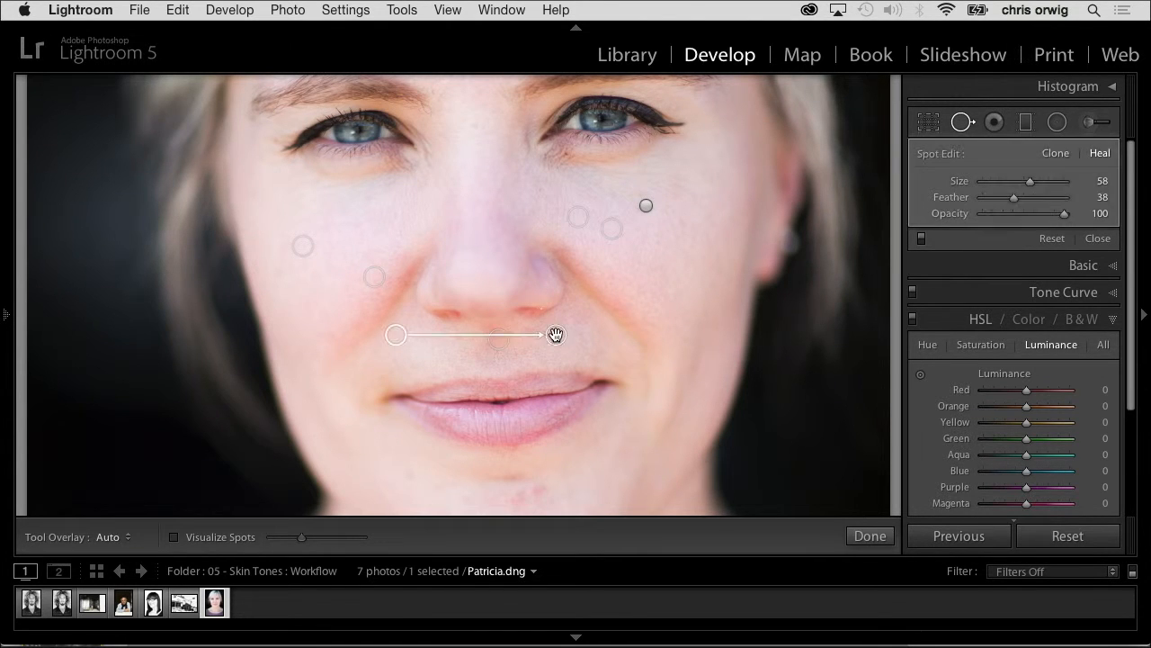
# Turn on Visualize Spots with a higher threshold and heal the blemishes it reveals on her chin and neck.
pyautogui.moveTo(635, 404); pyautogui.dragTo(647, 277)
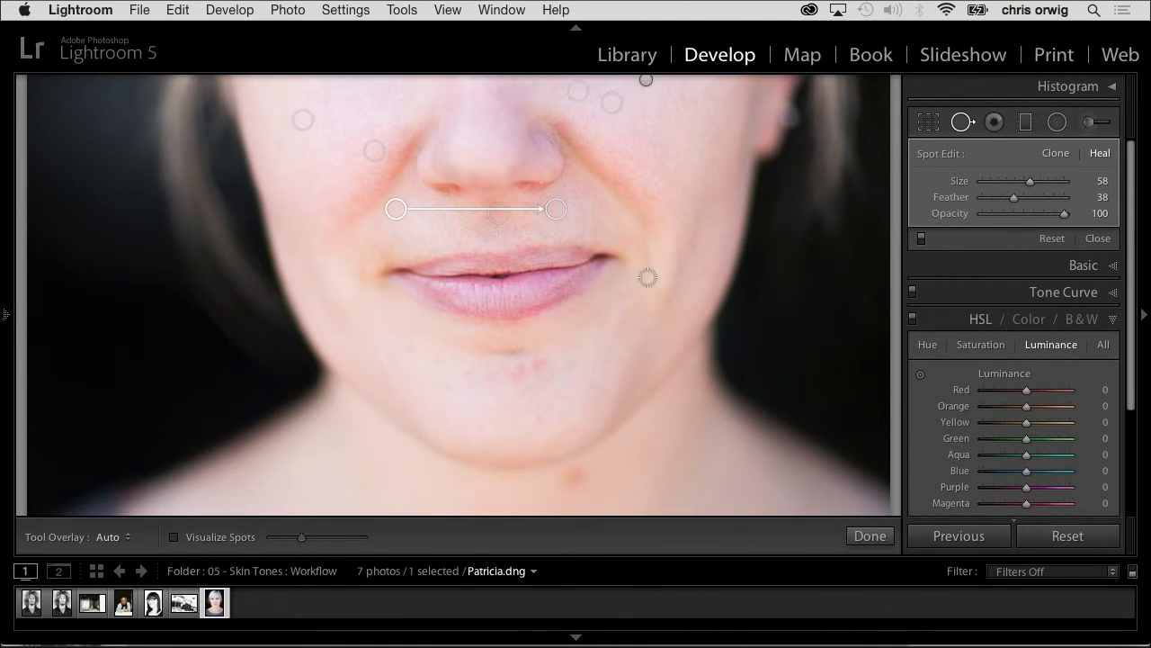
pyautogui.press('a')
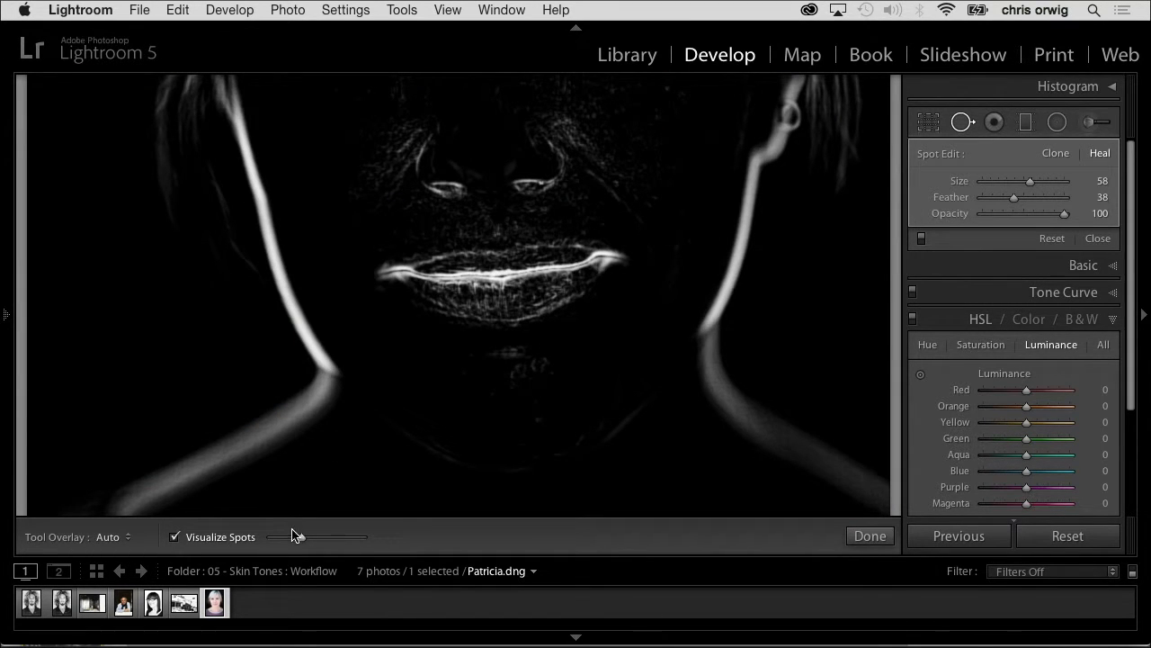
pyautogui.moveTo(302, 540); pyautogui.dragTo(321, 540)
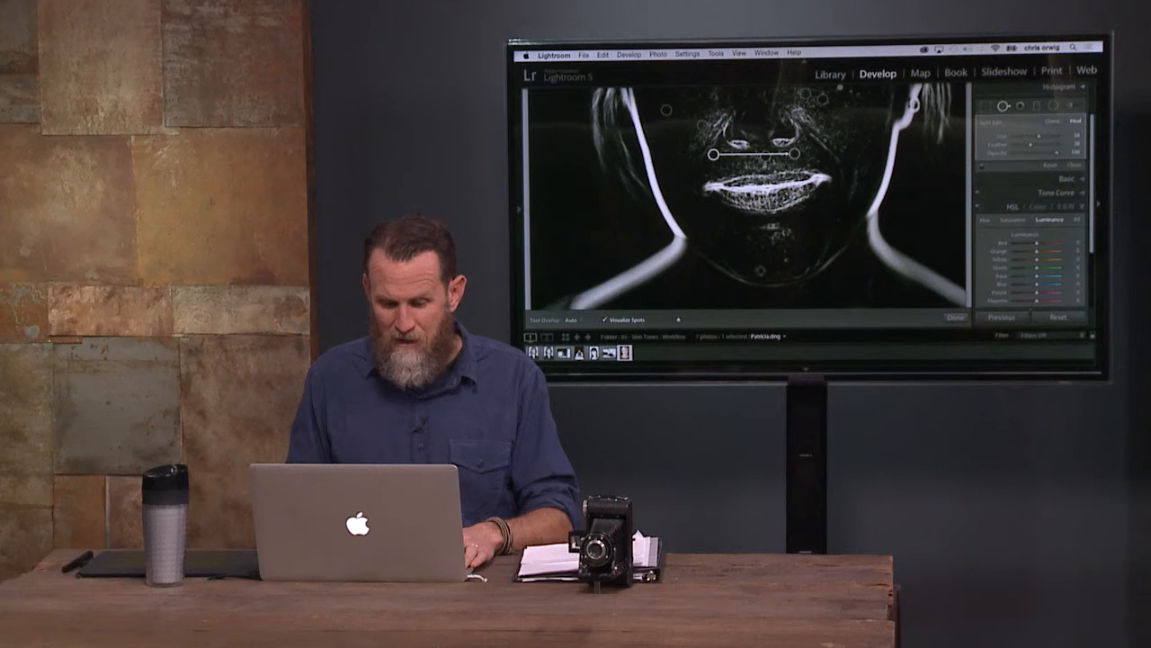
pyautogui.click(785, 258)
pyautogui.moveTo(792, 234); pyautogui.dragTo(773, 238)
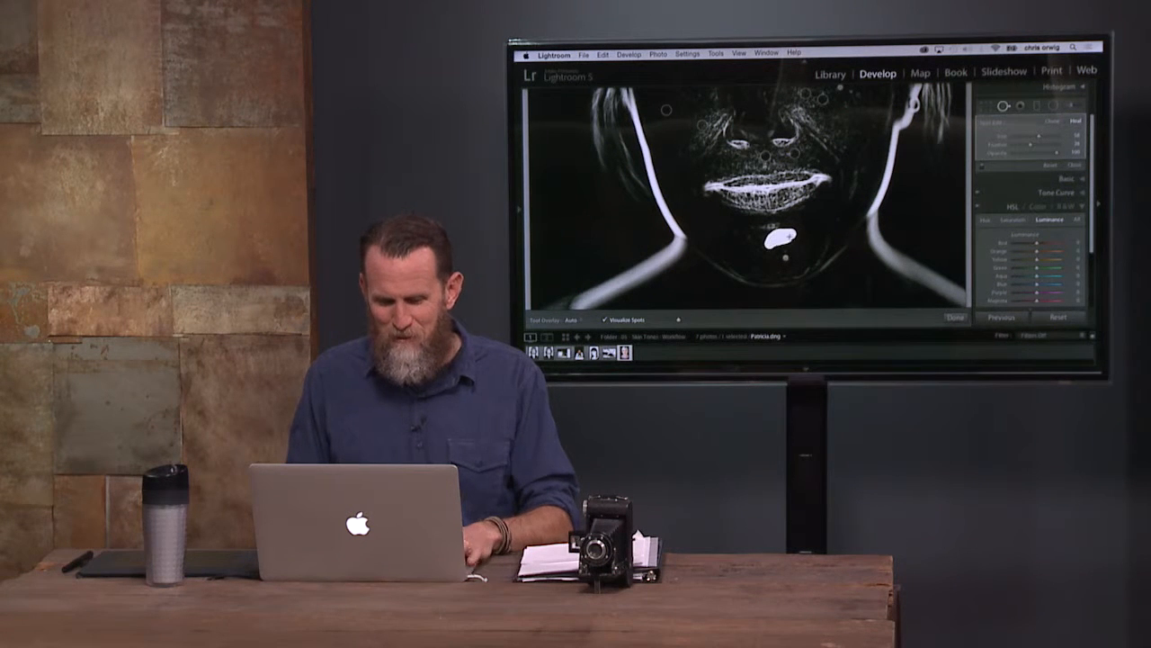
pyautogui.press('c')
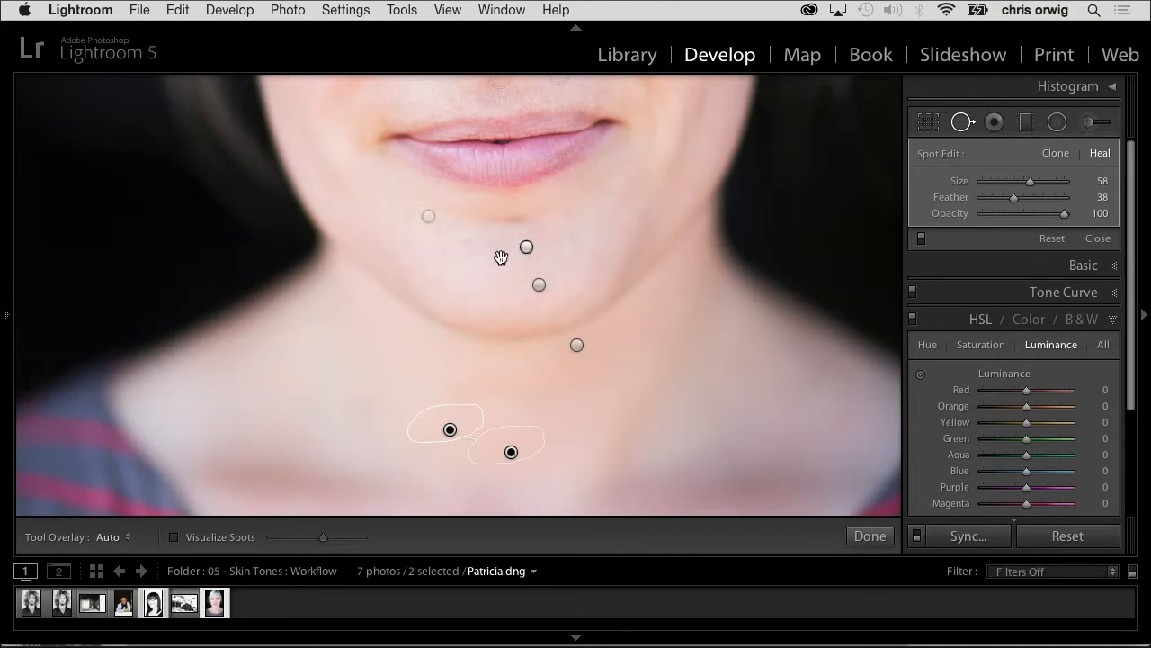
# Heal the remaining chin patch and the spots on the nose bridge, between the eyebrows and on the forehead near the hair.
pyautogui.moveTo(478, 245); pyautogui.dragTo(459, 236)
pyautogui.press('space')
pyautogui.moveTo(681, 223); pyautogui.dragTo(691, 364)
pyautogui.moveTo(648, 206); pyautogui.dragTo(647, 307)
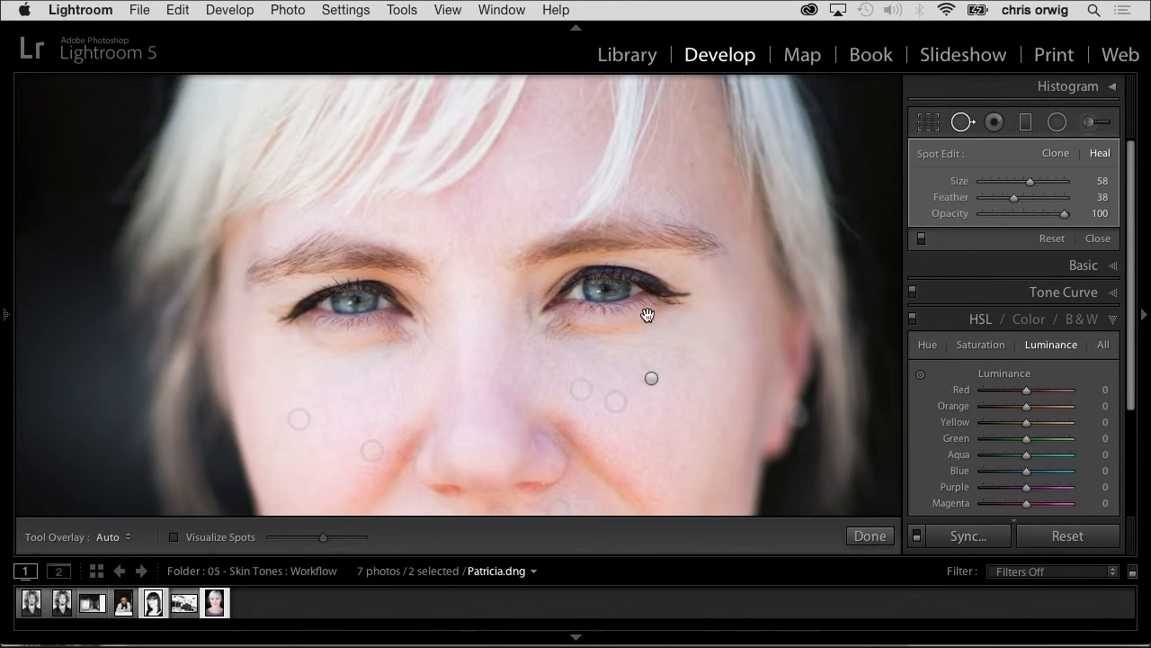
pyautogui.click(463, 275)
pyautogui.click(447, 245)
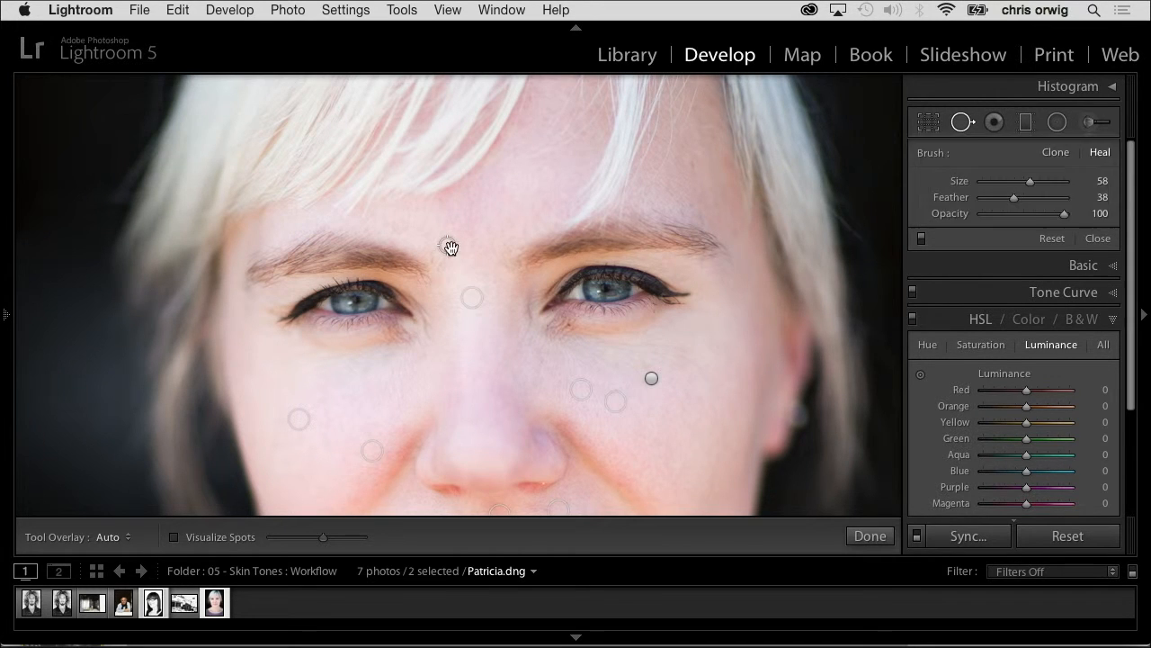
pyautogui.click(693, 166)
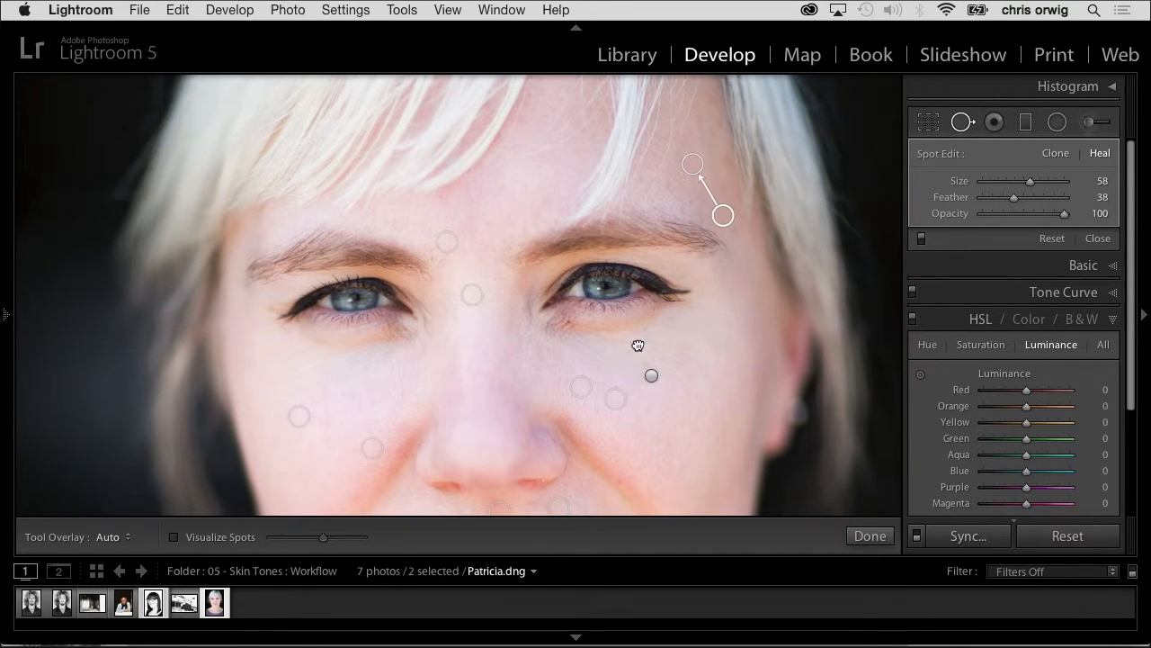
# Brush over the remaining uneven skin on the chin just below the lower lip with Heal strokes.
pyautogui.press('space')
pyautogui.moveTo(636, 380); pyautogui.dragTo(662, 141)
pyautogui.moveTo(396, 437); pyautogui.dragTo(392, 415)
pyautogui.moveTo(523, 424); pyautogui.dragTo(428, 421)
# Heal the mark across the side of her neck and select the healed patch in the middle of the chin.
pyautogui.press('space')
pyautogui.moveTo(574, 439); pyautogui.dragTo(601, 312)
pyautogui.moveTo(602, 359); pyautogui.dragTo(602, 271)
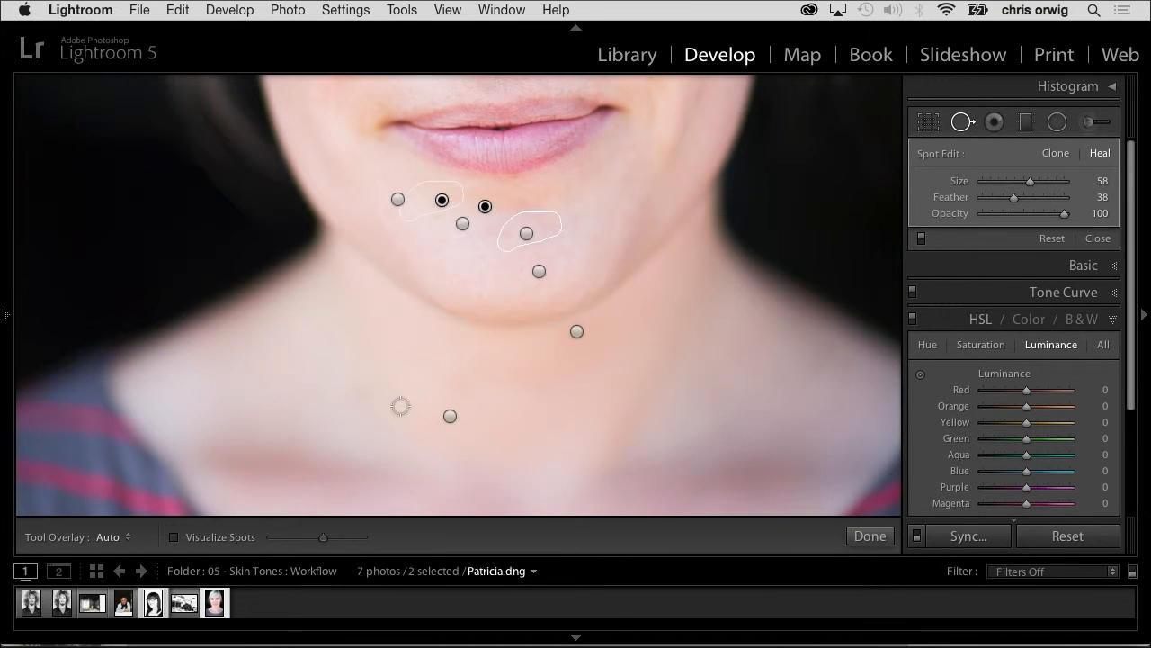
pyautogui.moveTo(360, 393); pyautogui.dragTo(333, 394)
pyautogui.click(461, 225)
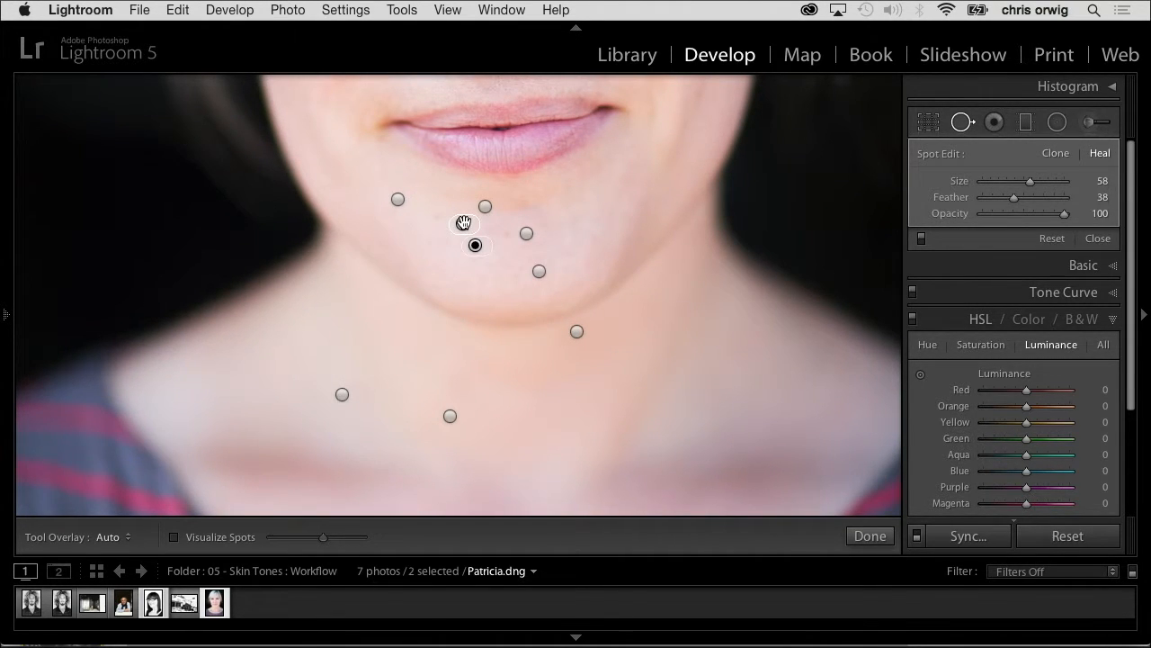
# Heal the small spot at the edge of her nostril with a brush of Size 27.
pyautogui.press('space')
pyautogui.moveTo(617, 260); pyautogui.dragTo(610, 465)
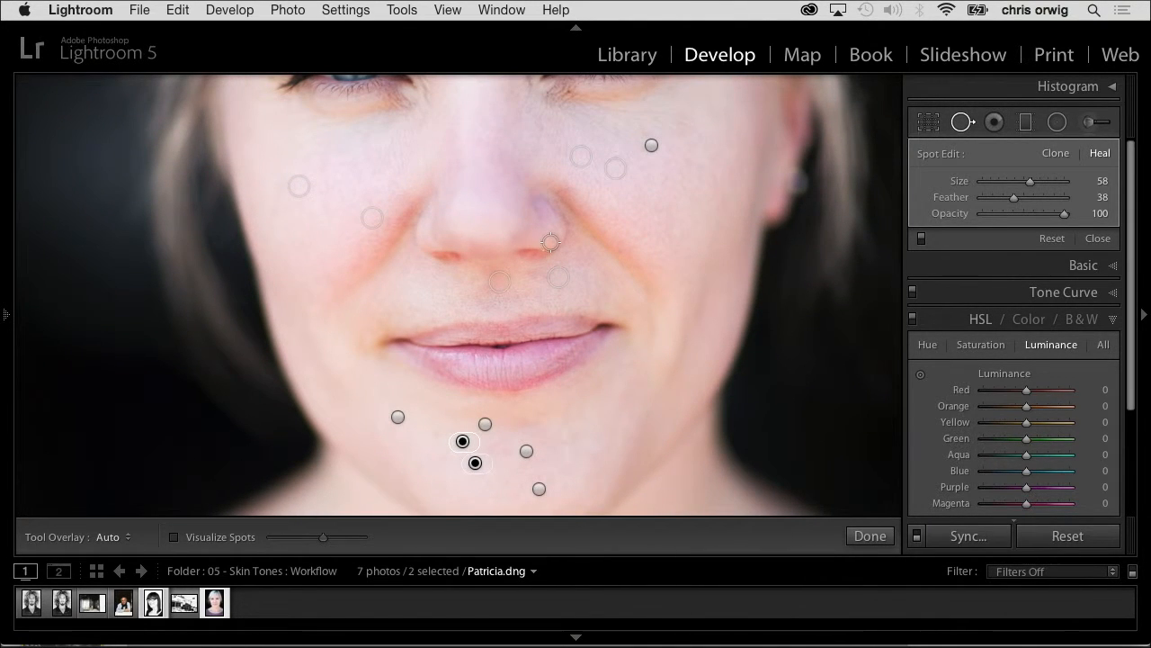
pyautogui.click(544, 251)
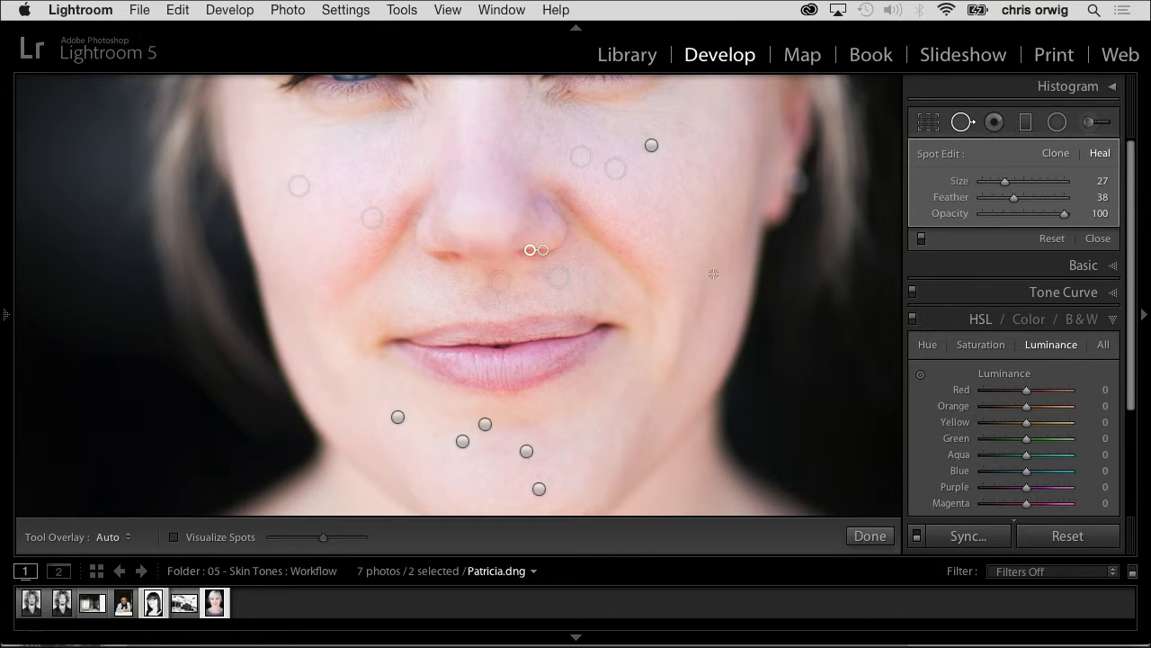
# Review the healed skin with the spot markers hidden and shown, keeping Tool Overlay set to Auto.
pyautogui.moveTo(705, 232); pyautogui.dragTo(696, 342)
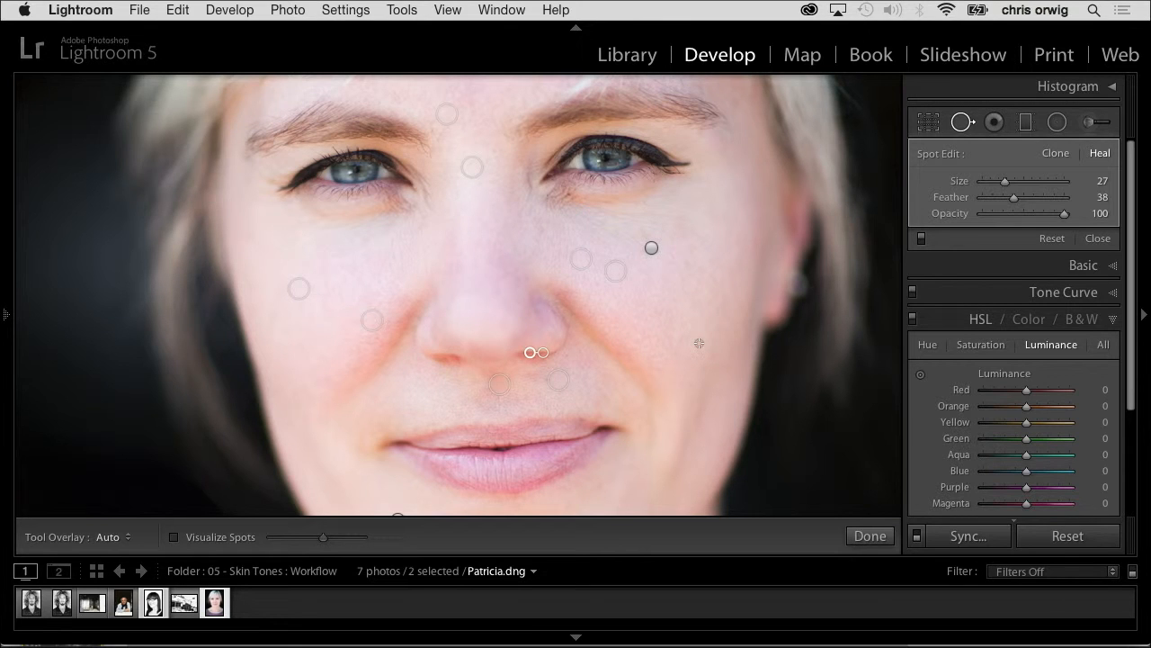
pyautogui.press('h')
pyautogui.press('h')
pyautogui.press('h')
pyautogui.press('h')
pyautogui.press('h')
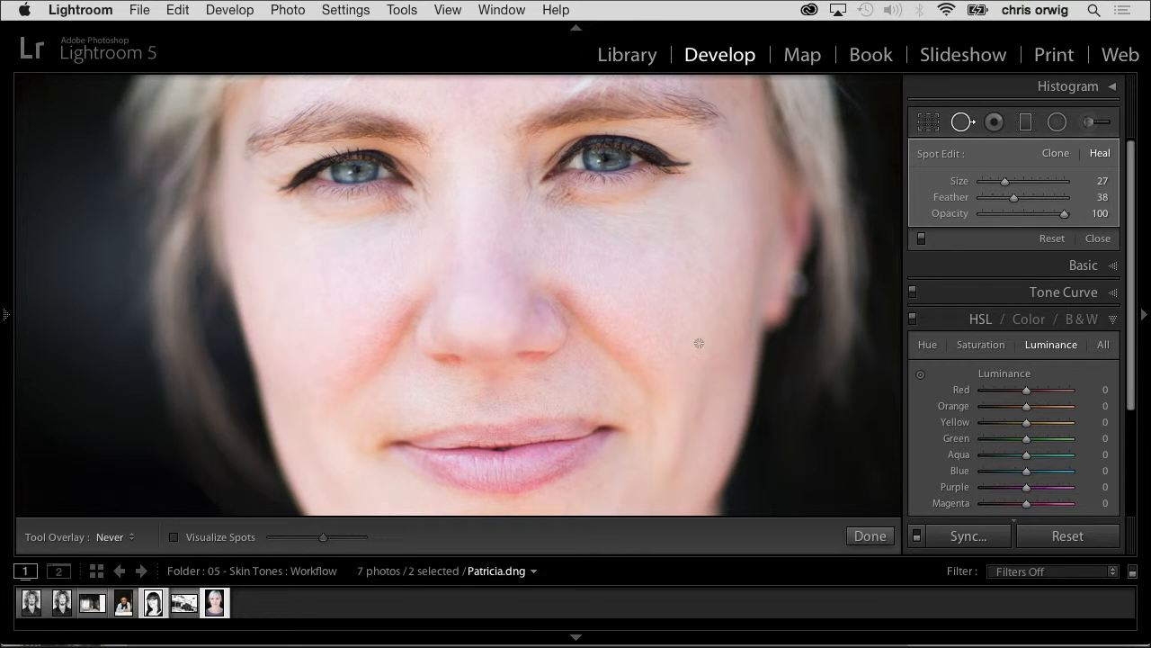
pyautogui.press('h')
pyautogui.press('h')
pyautogui.press('h')
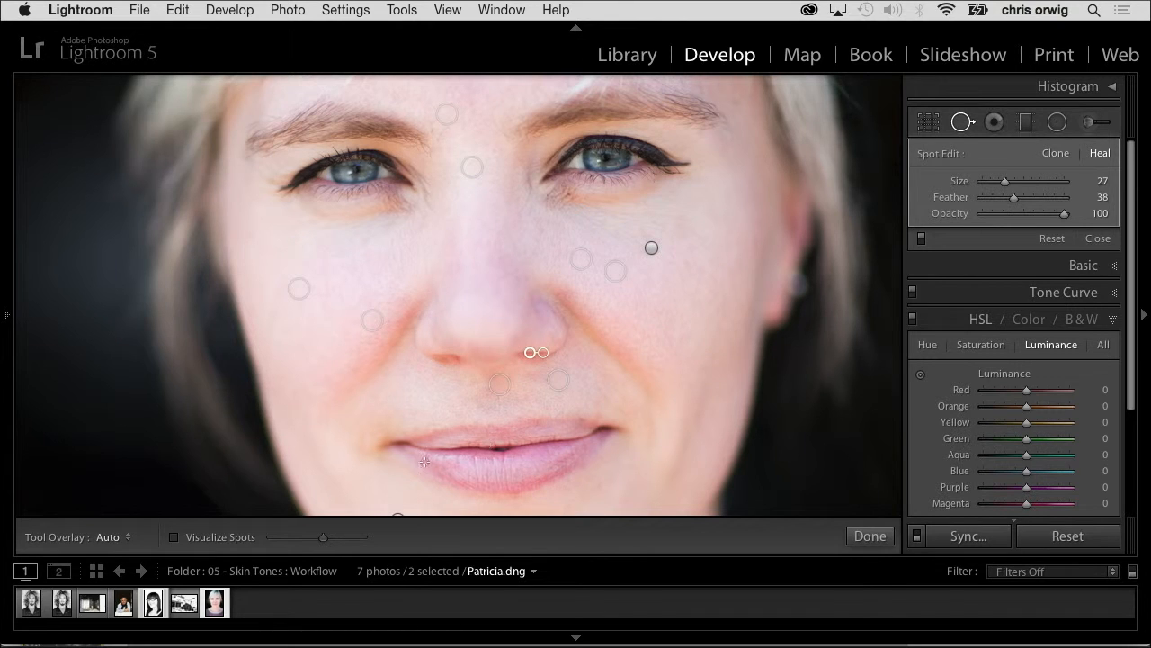
pyautogui.click(111, 536)
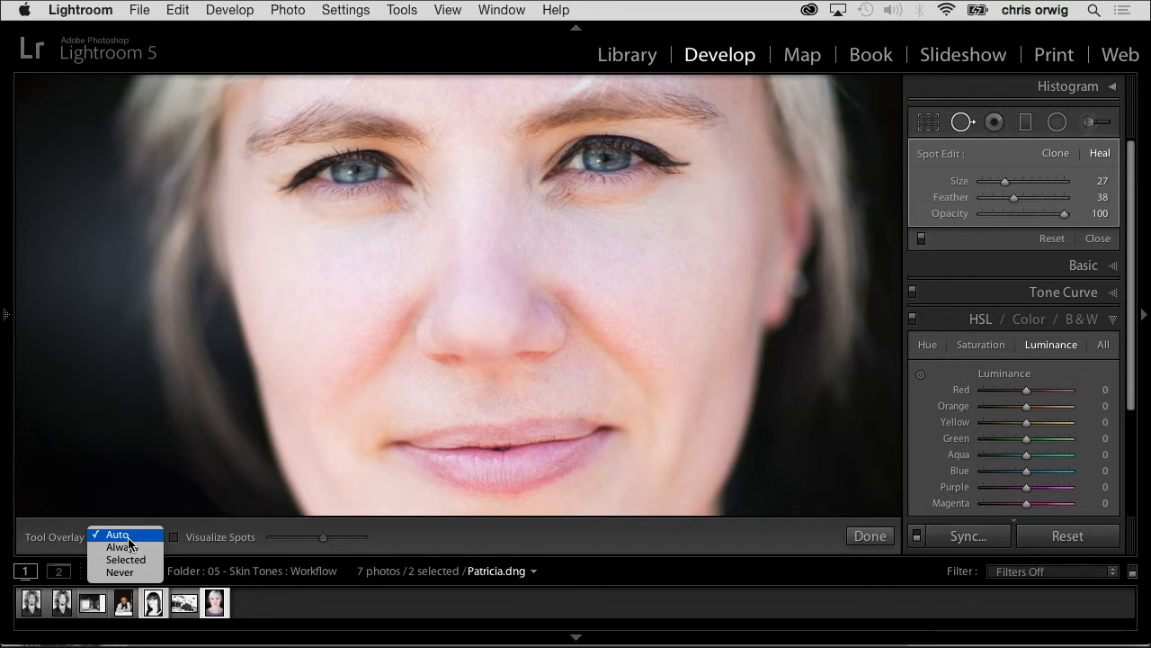
pyautogui.click(128, 538)
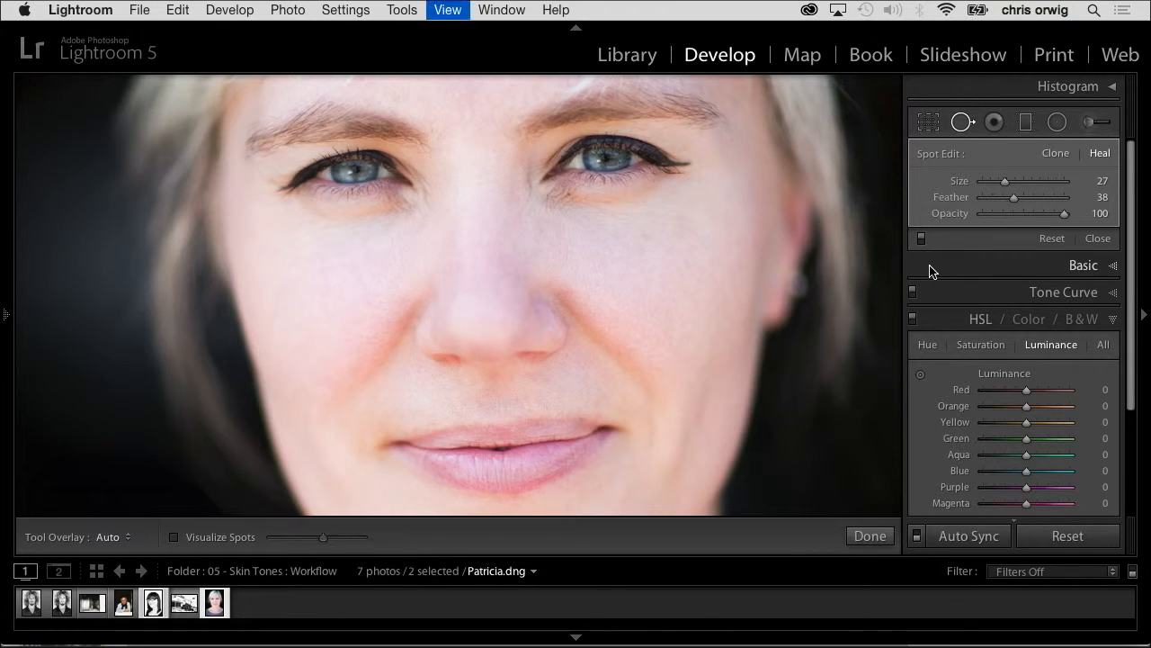
# Fit the whole portrait in view and open it for editing in Adobe Photoshop CC 2014.
pyautogui.press('z')
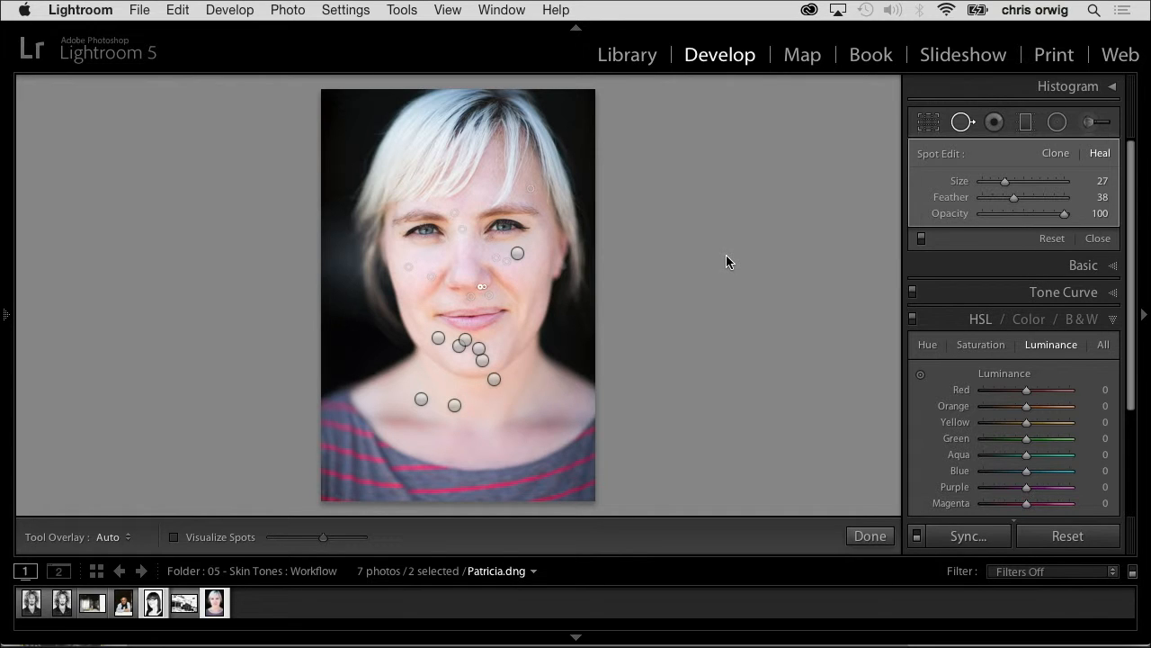
pyautogui.click(294, 14)
pyautogui.moveTo(316, 104)
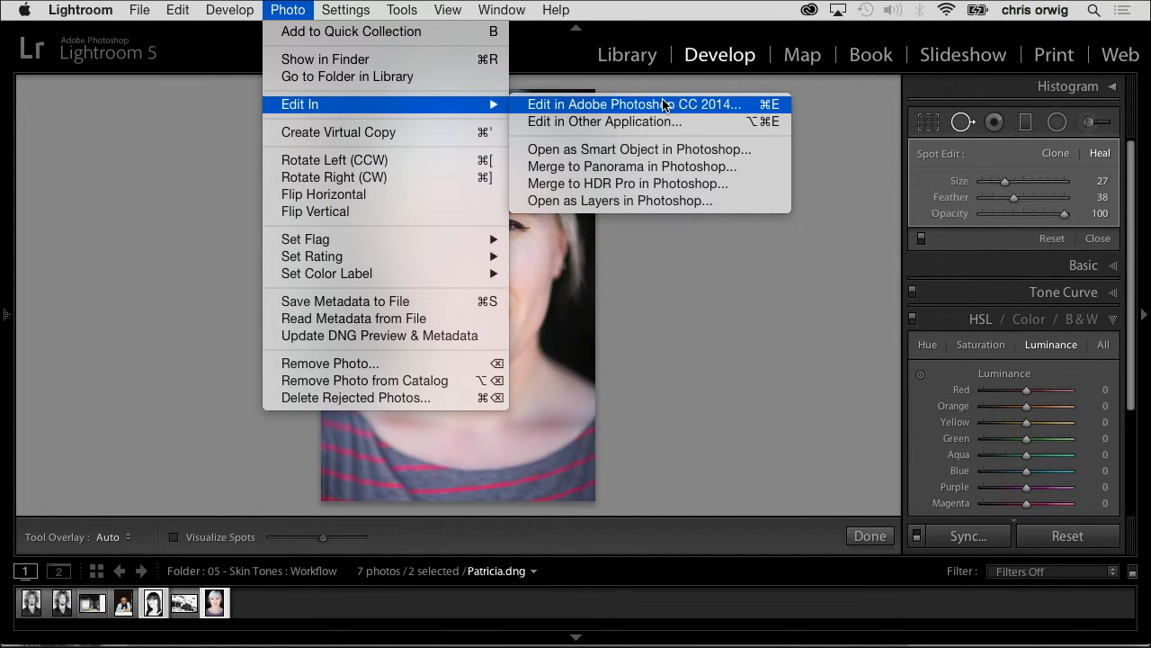
pyautogui.click(748, 104)
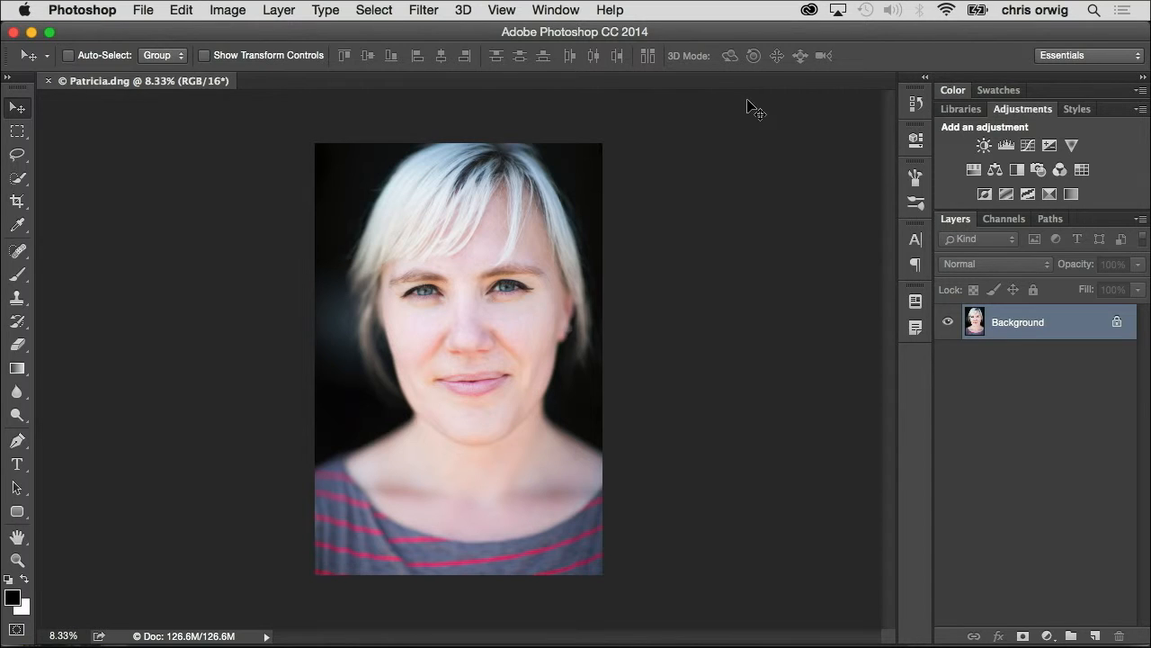
# Enlarge the working view of the portrait around the face and add a Black & White adjustment layer.
pyautogui.press('f')
pyautogui.press('f')
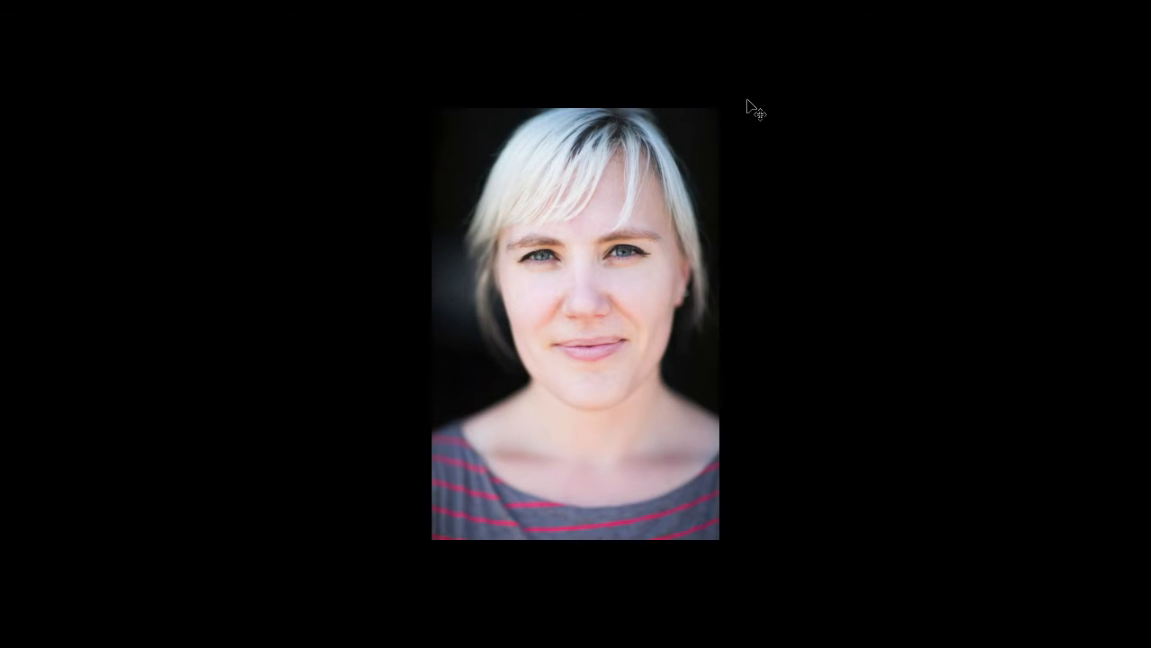
pyautogui.press('f')
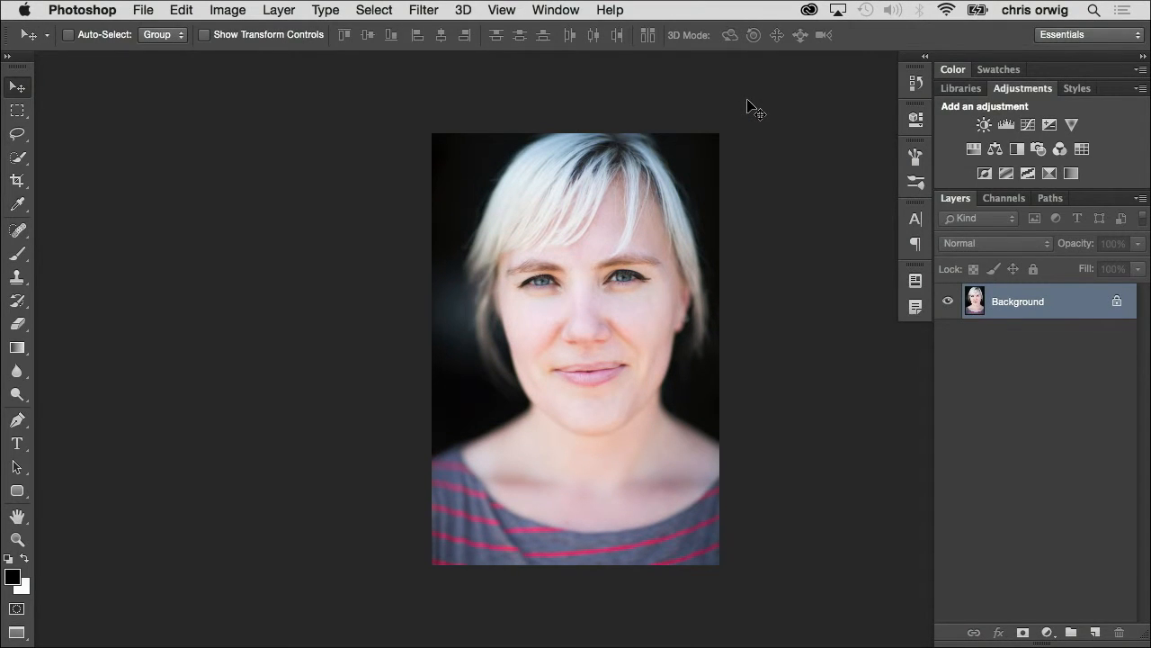
pyautogui.press('super+equal')
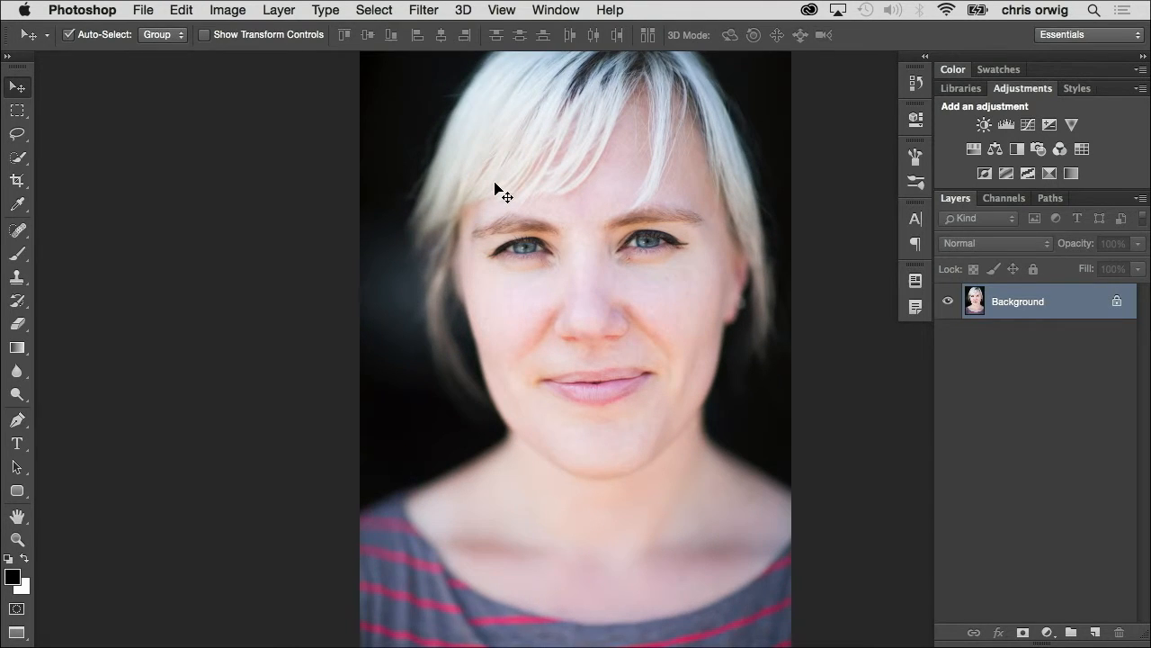
pyautogui.press('super+equal')
pyautogui.moveTo(657, 232); pyautogui.dragTo(513, 232)
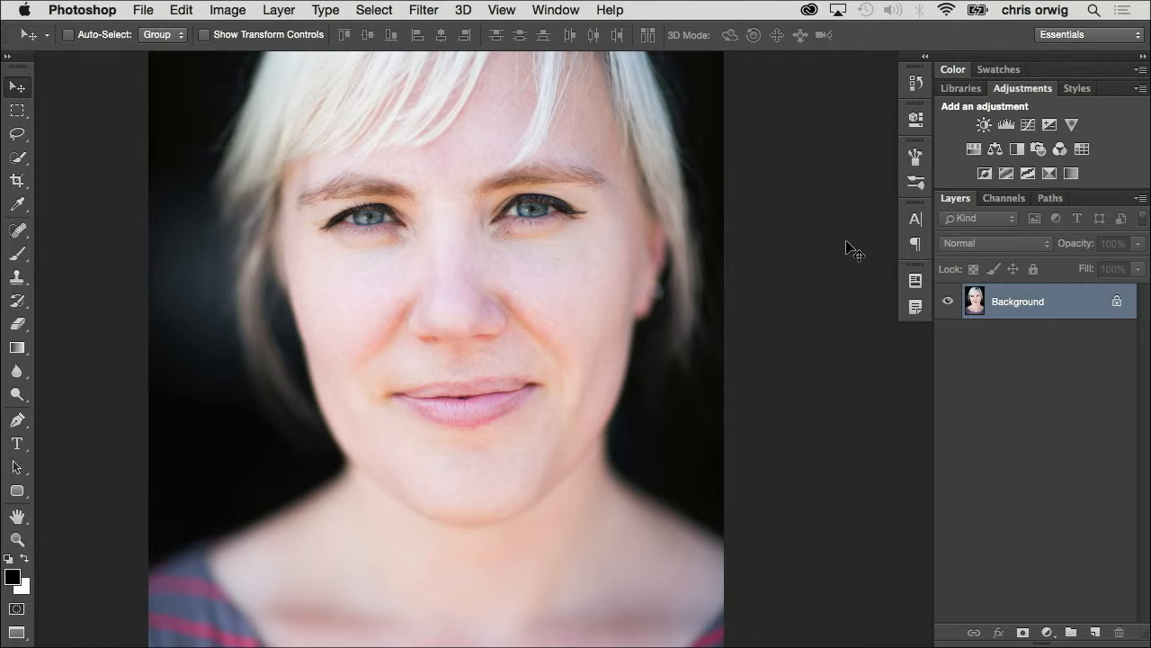
pyautogui.click(1018, 149)
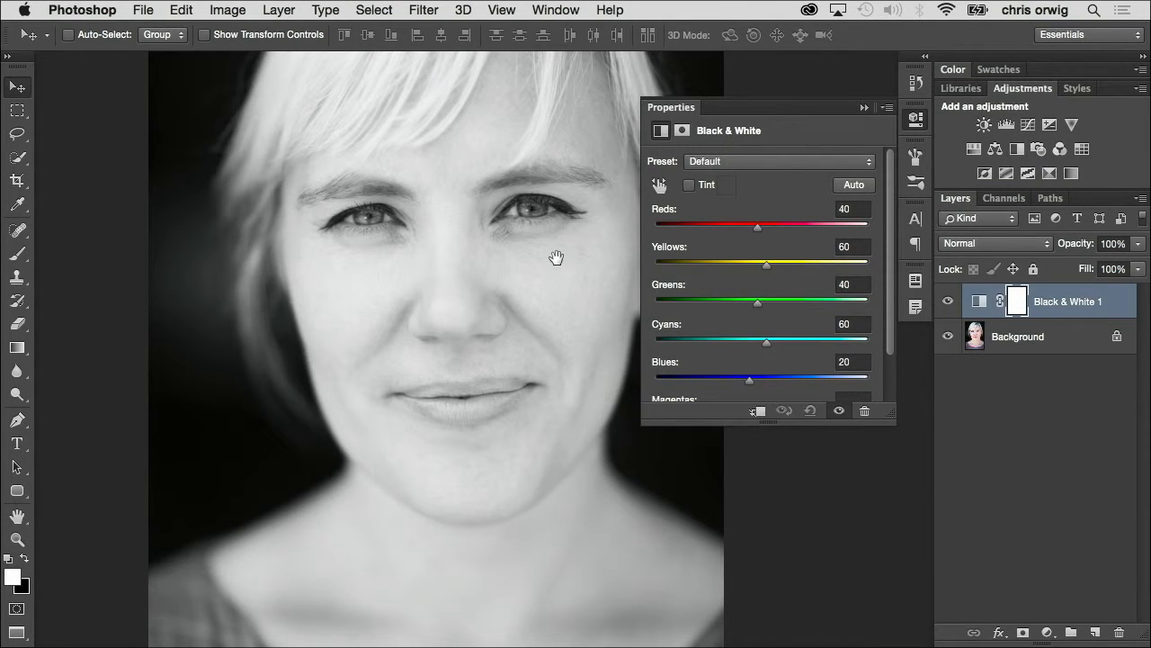
# Brighten the skin in the Black & White adjustment with Reds 121 and Yellows 71, and lower Blues to -116.
pyautogui.moveTo(558, 265); pyautogui.dragTo(483, 257)
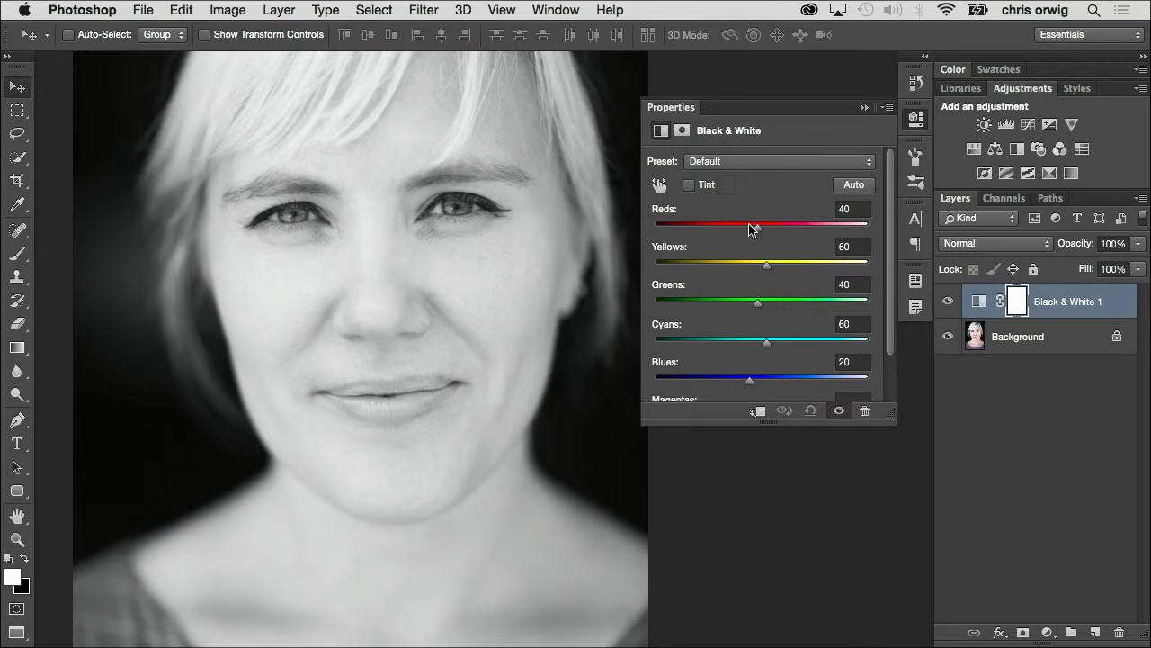
pyautogui.moveTo(757, 229); pyautogui.dragTo(792, 232)
pyautogui.moveTo(774, 273); pyautogui.dragTo(771, 269)
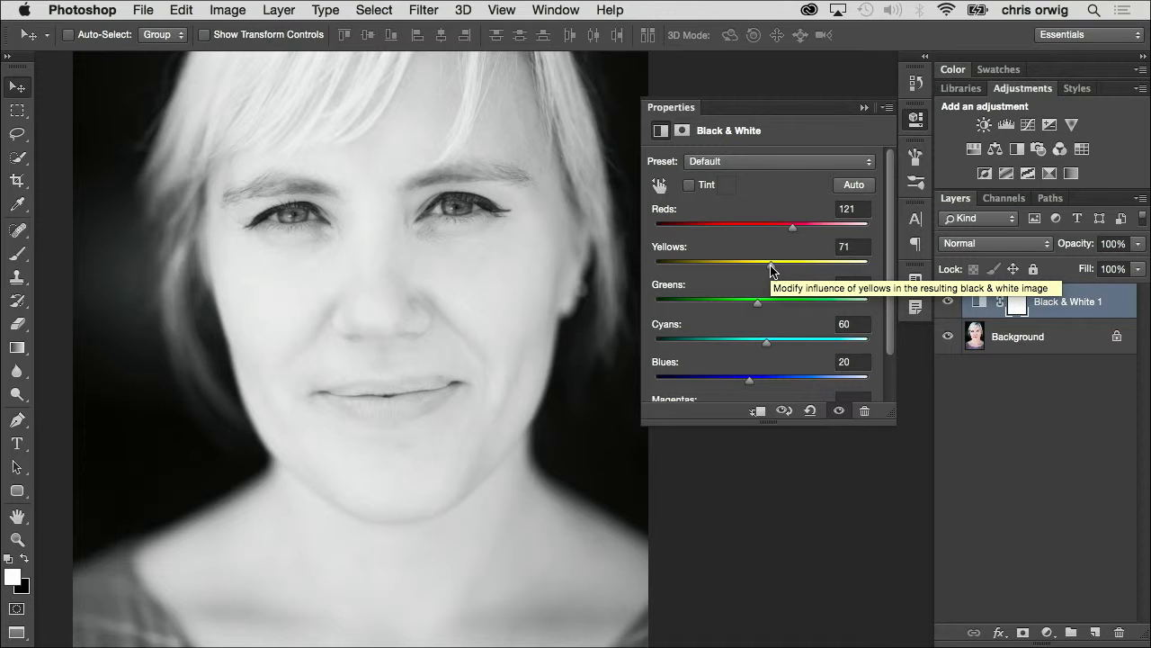
pyautogui.moveTo(749, 378); pyautogui.dragTo(710, 379)
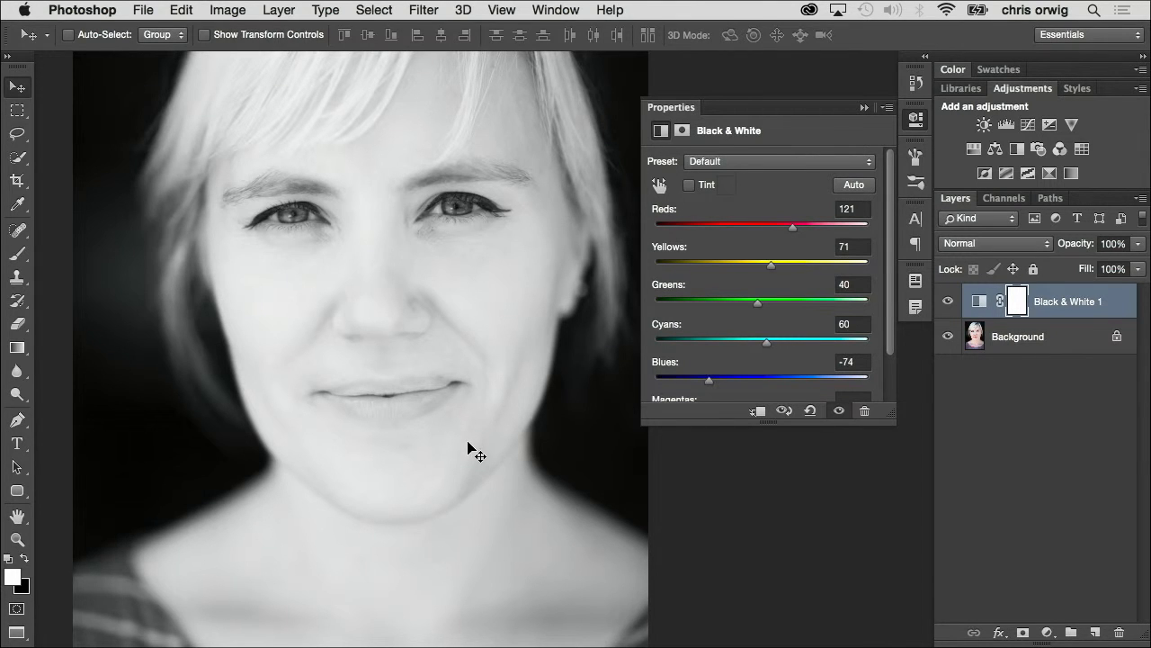
pyautogui.moveTo(475, 452); pyautogui.dragTo(473, 327)
pyautogui.moveTo(709, 378); pyautogui.dragTo(690, 399)
pyautogui.moveTo(560, 342); pyautogui.dragTo(558, 430)
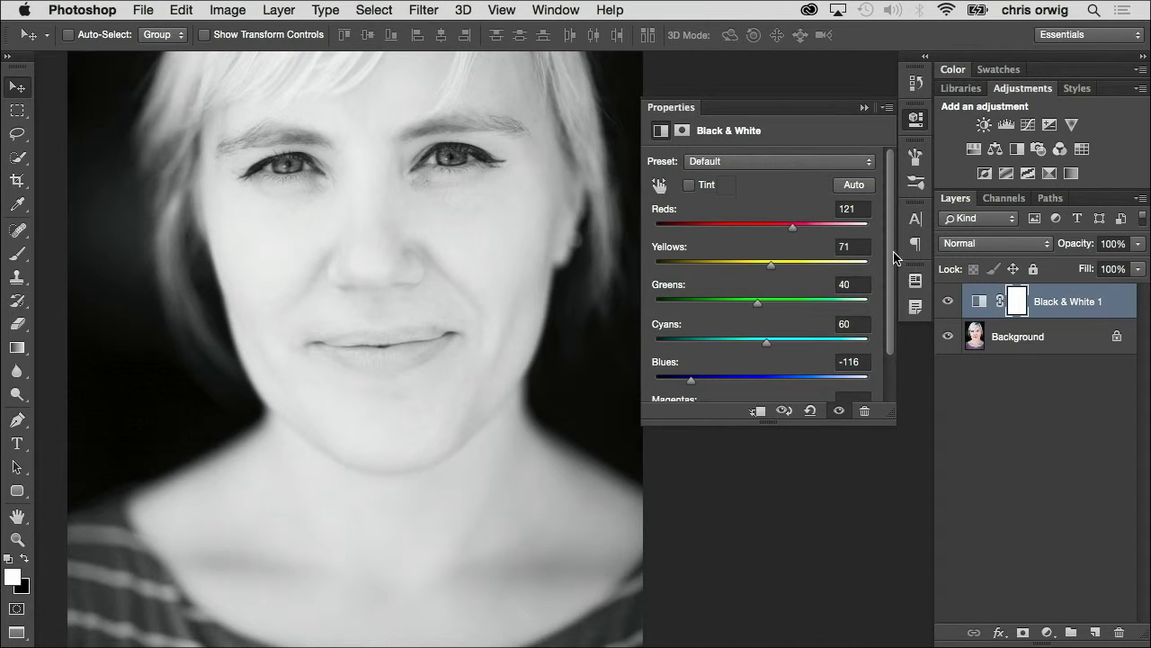
# Add a Curves adjustment with a gentle S-curve for contrast and compare the portrait with both adjustment layers hidden and shown.
pyautogui.click(1028, 125)
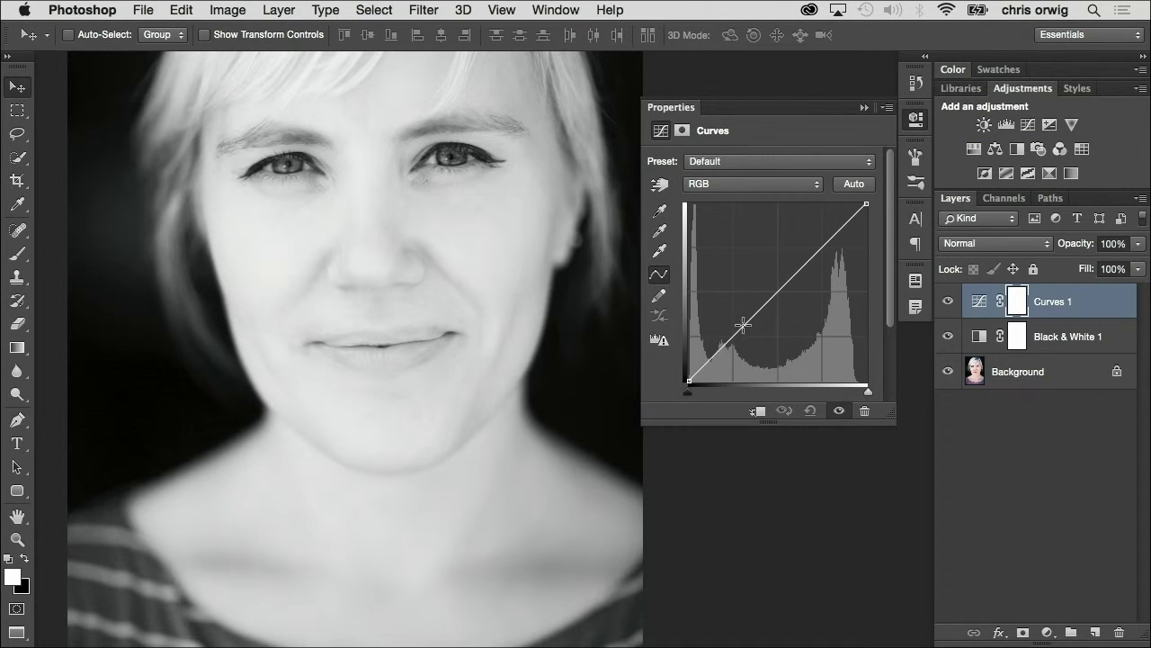
pyautogui.moveTo(743, 325); pyautogui.dragTo(808, 257)
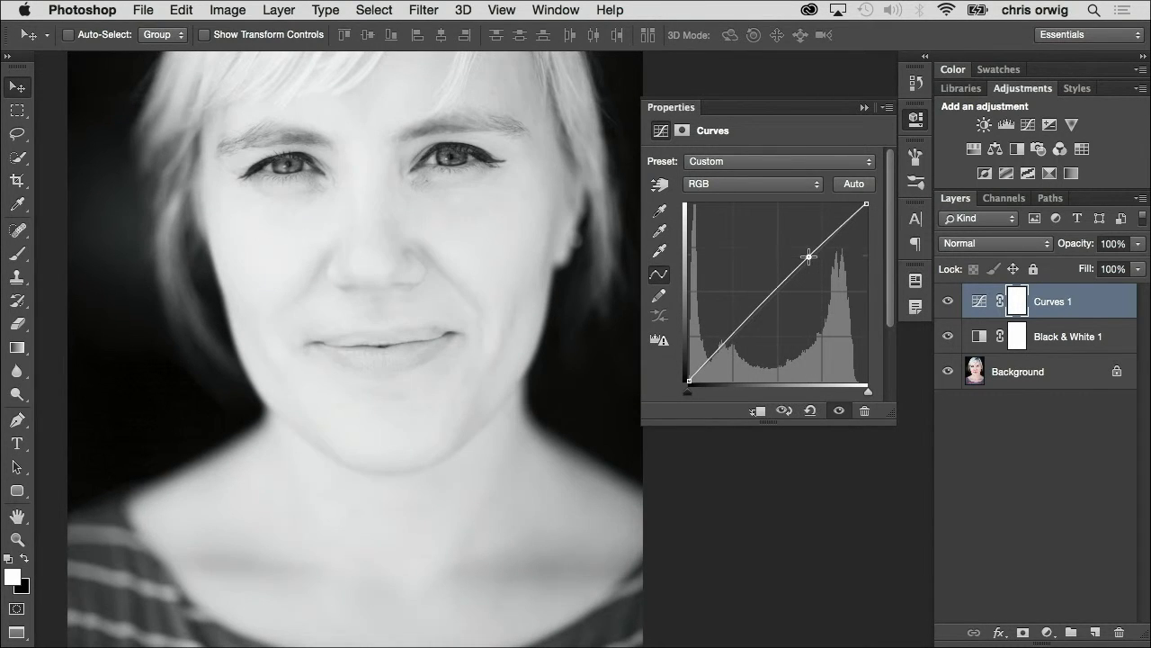
pyautogui.moveTo(746, 321); pyautogui.dragTo(746, 329)
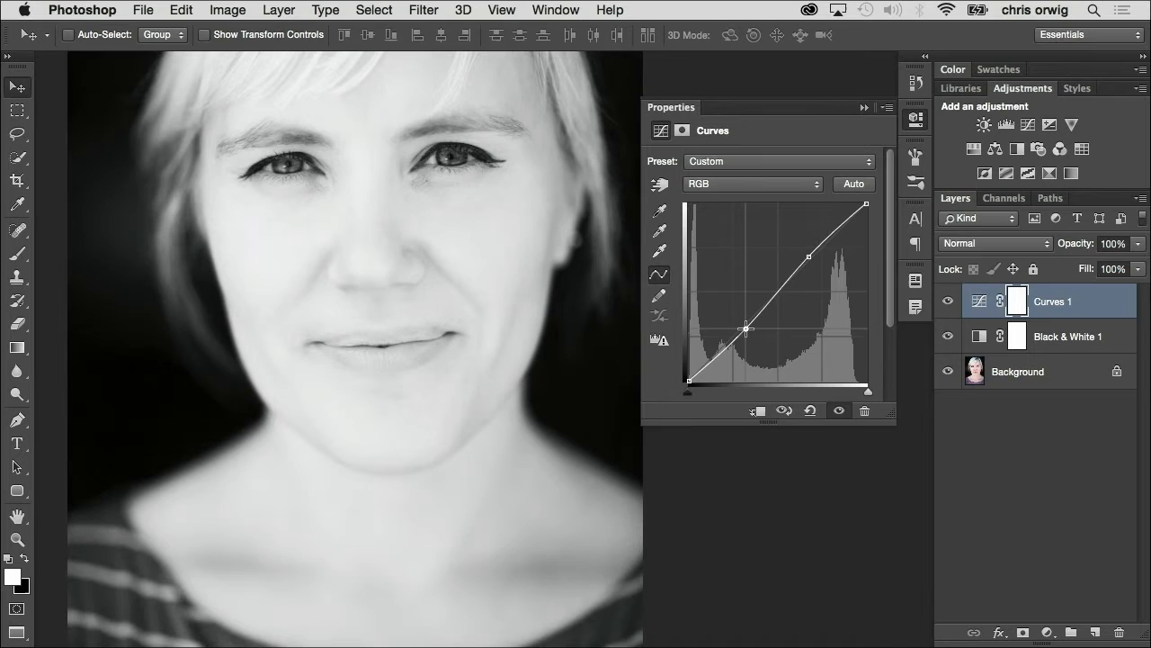
pyautogui.click(947, 301)
pyautogui.click(947, 337)
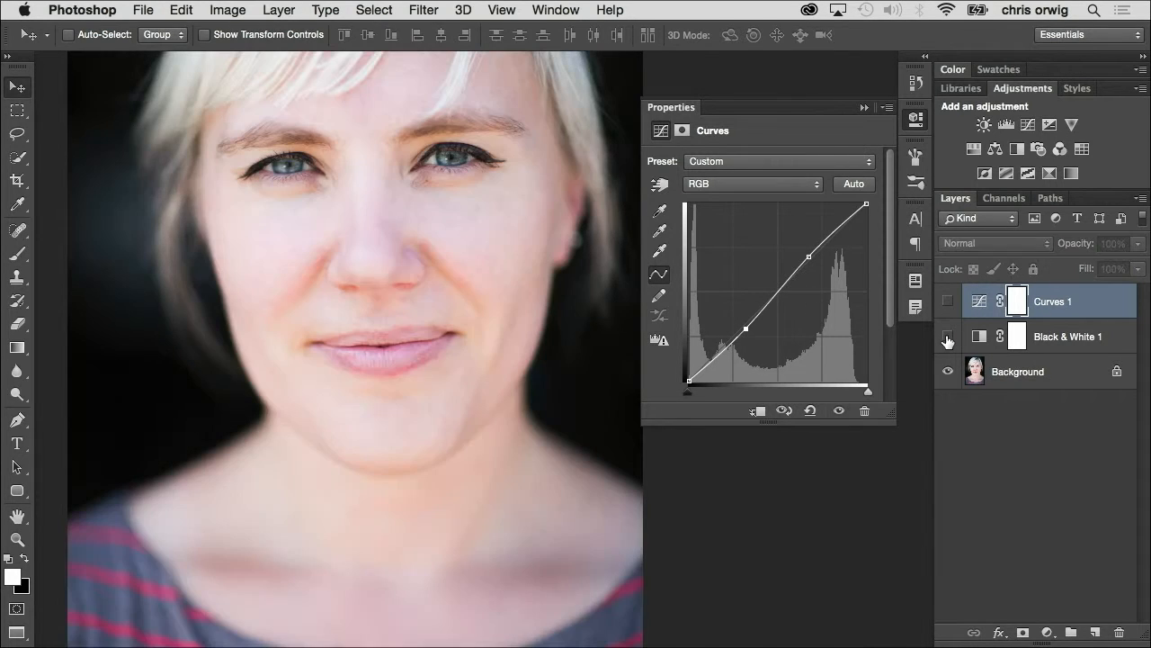
pyautogui.click(947, 336)
pyautogui.click(948, 302)
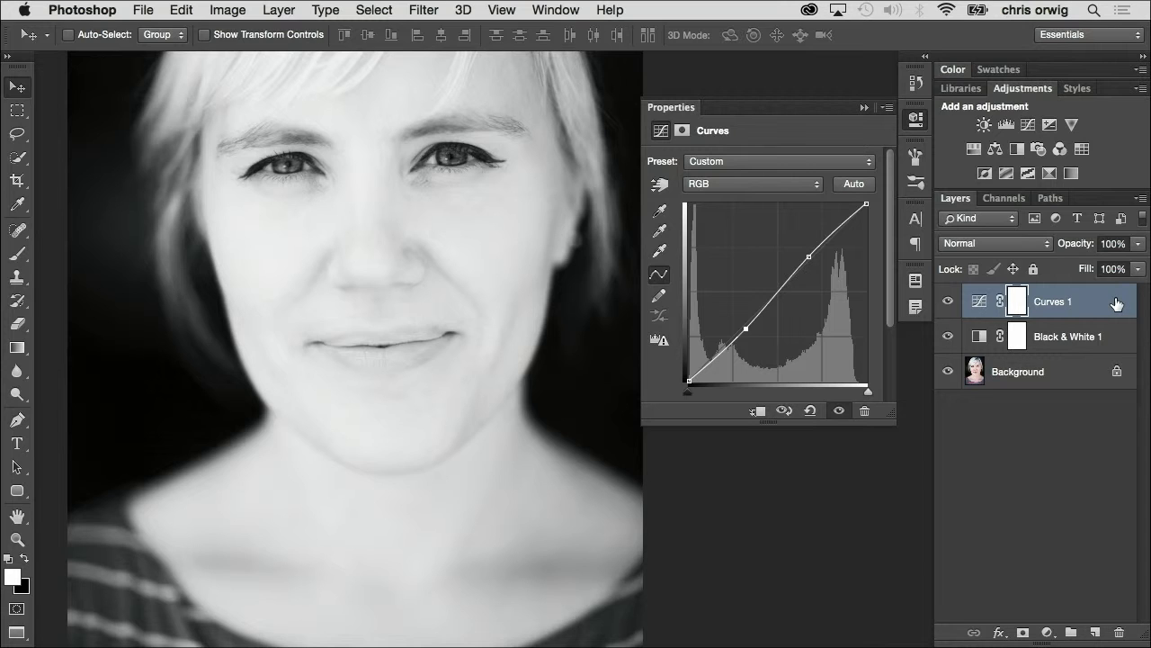
# Group the Curves and Black & White adjustment layers and name the group BW.
pyautogui.keyDown('shift'); pyautogui.click(1112, 339); pyautogui.keyUp('shift')
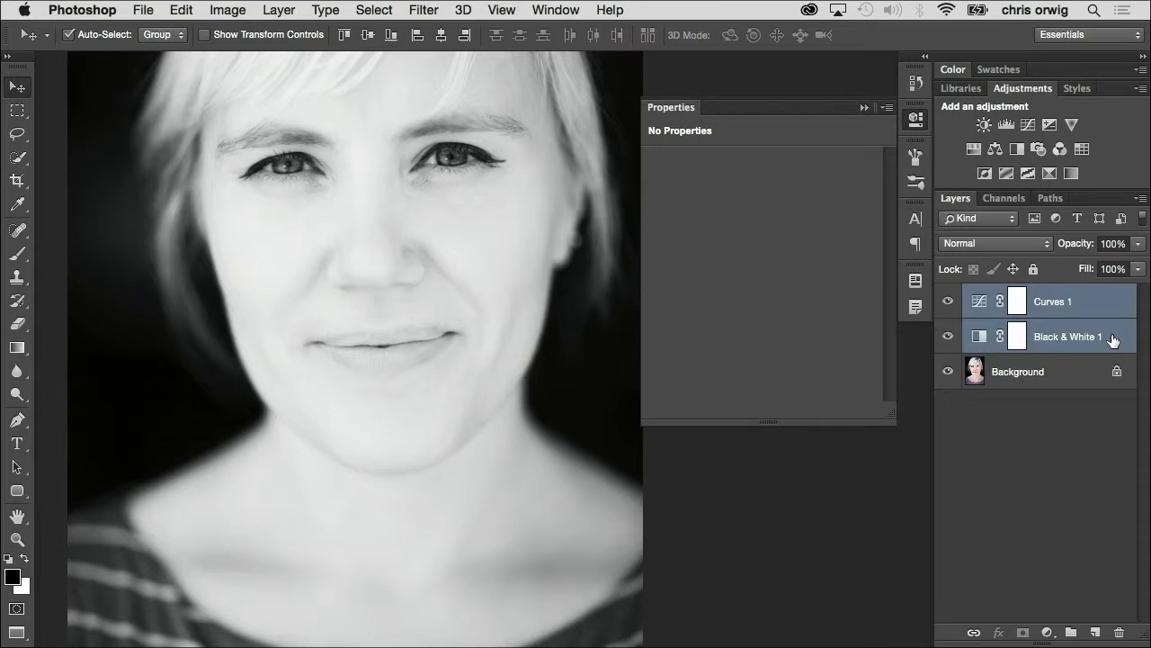
pyautogui.press('super+g')
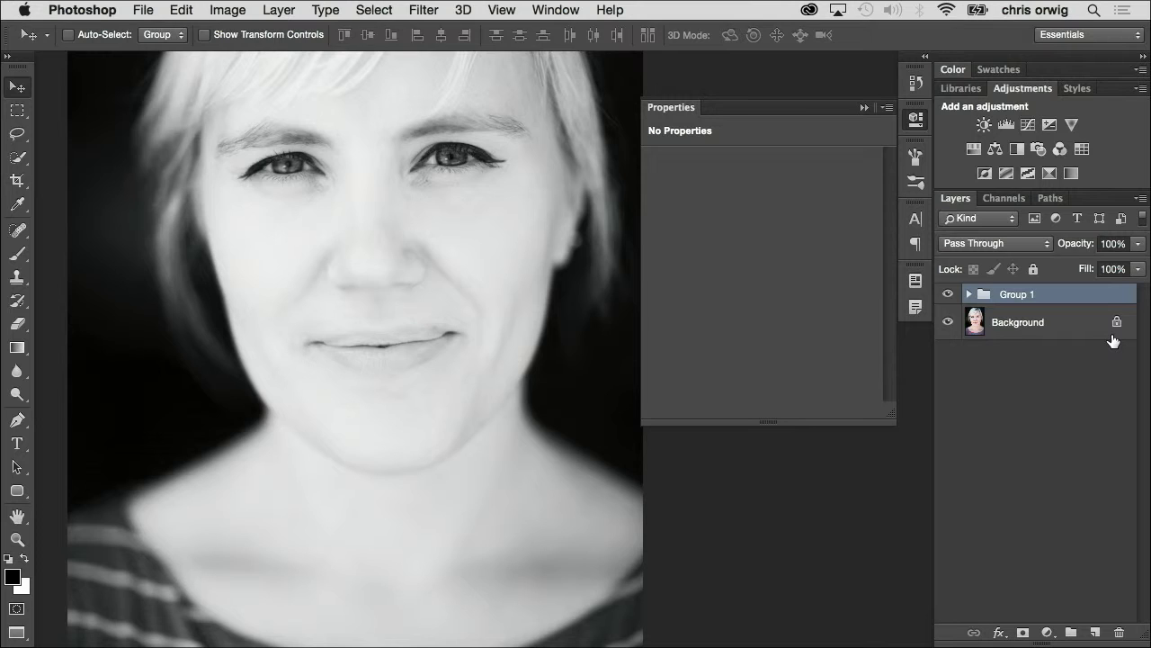
pyautogui.doubleClick(1017, 294)
pyautogui.write('BW')
pyautogui.press('Return')
pyautogui.click(863, 107)
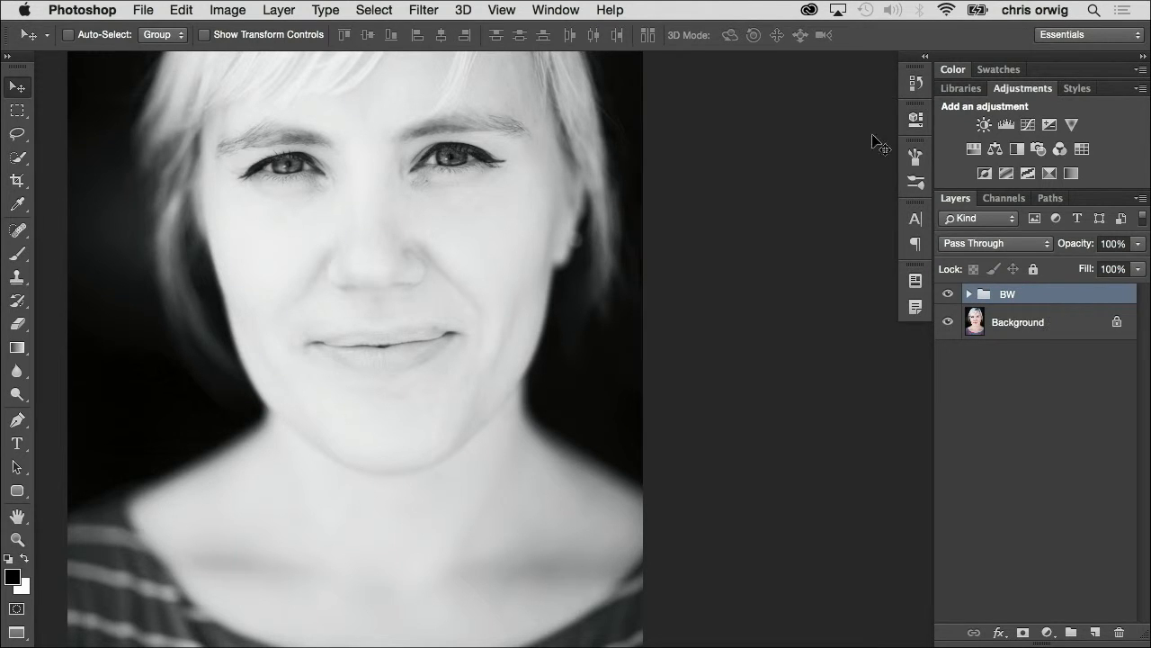
# With the BW group hidden, duplicate the Background layer directly beneath it and switch the layer thumbnails to large.
pyautogui.click(948, 295)
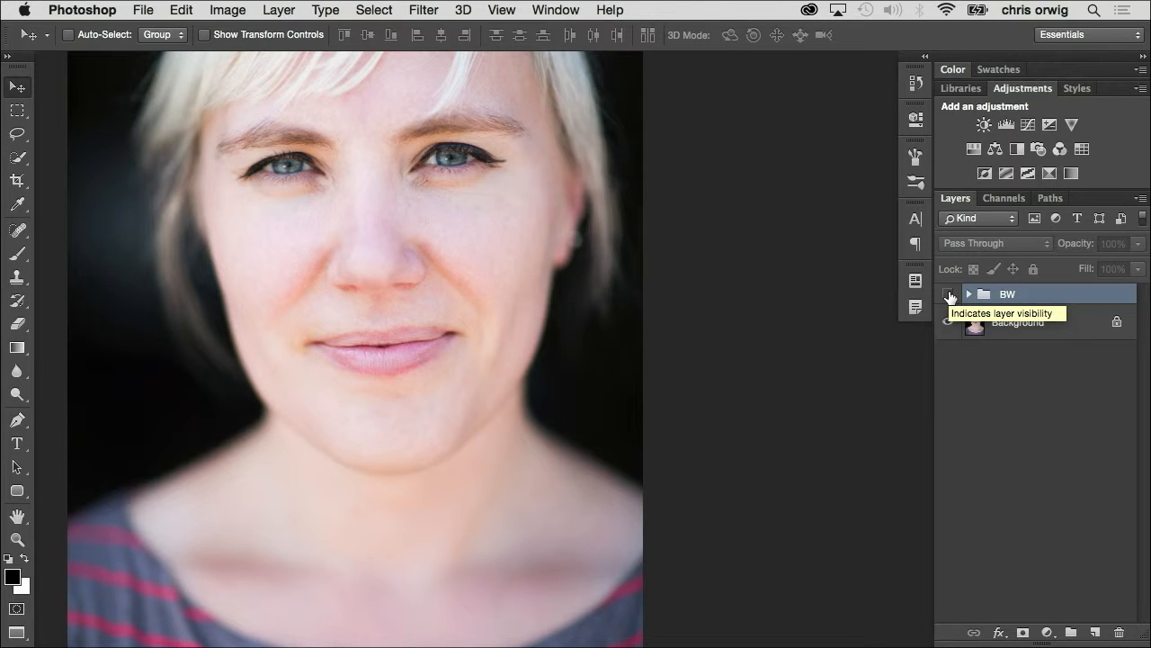
pyautogui.click(995, 324)
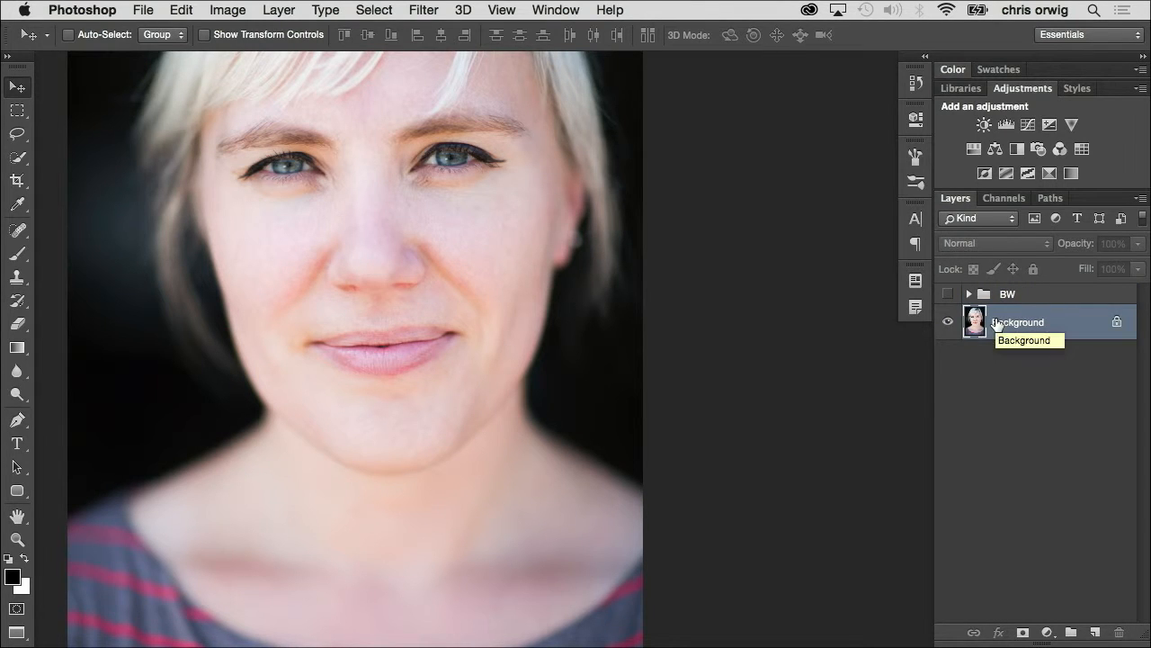
pyautogui.press('super+j')
pyautogui.moveTo(995, 324); pyautogui.dragTo(1006, 293)
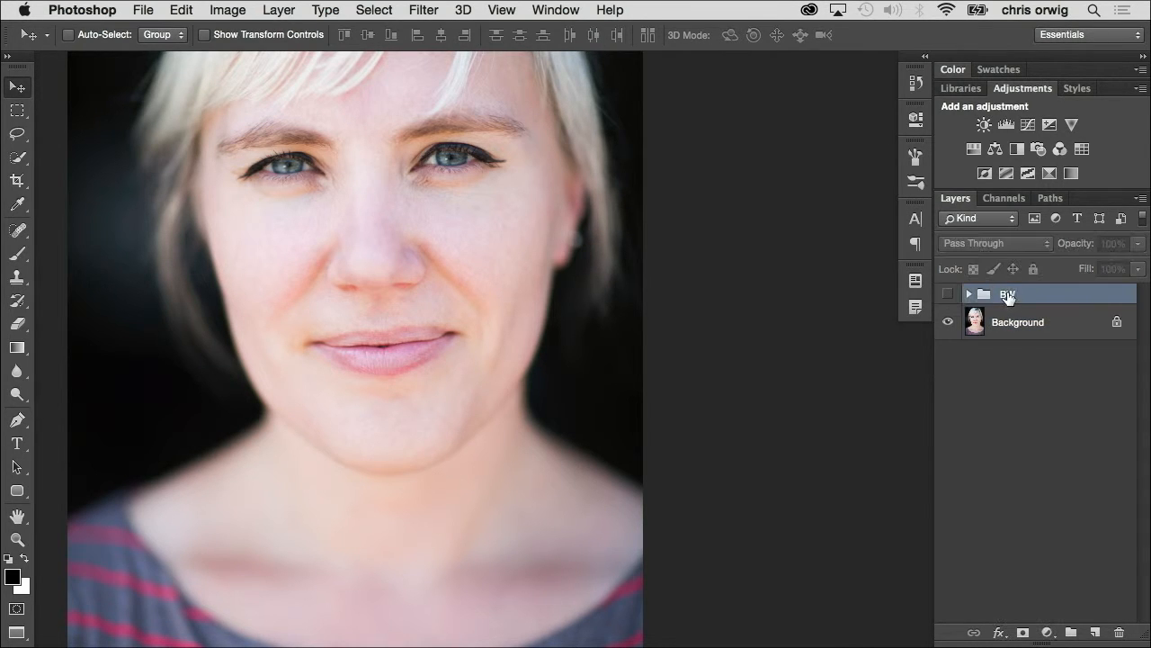
pyautogui.press('super+z')
pyautogui.moveTo(1032, 330)
pyautogui.mouseDown()
pyautogui.moveTo(1025, 280)
pyautogui.moveTo(1029, 322)
pyautogui.mouseUp()
pyautogui.rightClick(1040, 441)
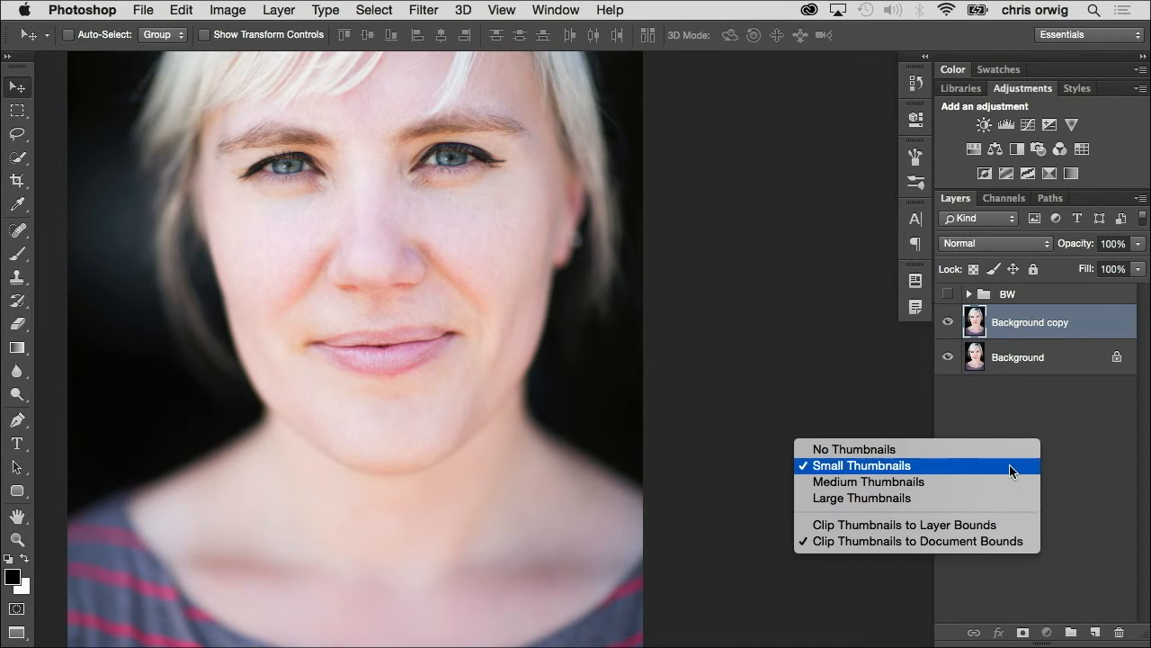
pyautogui.click(990, 498)
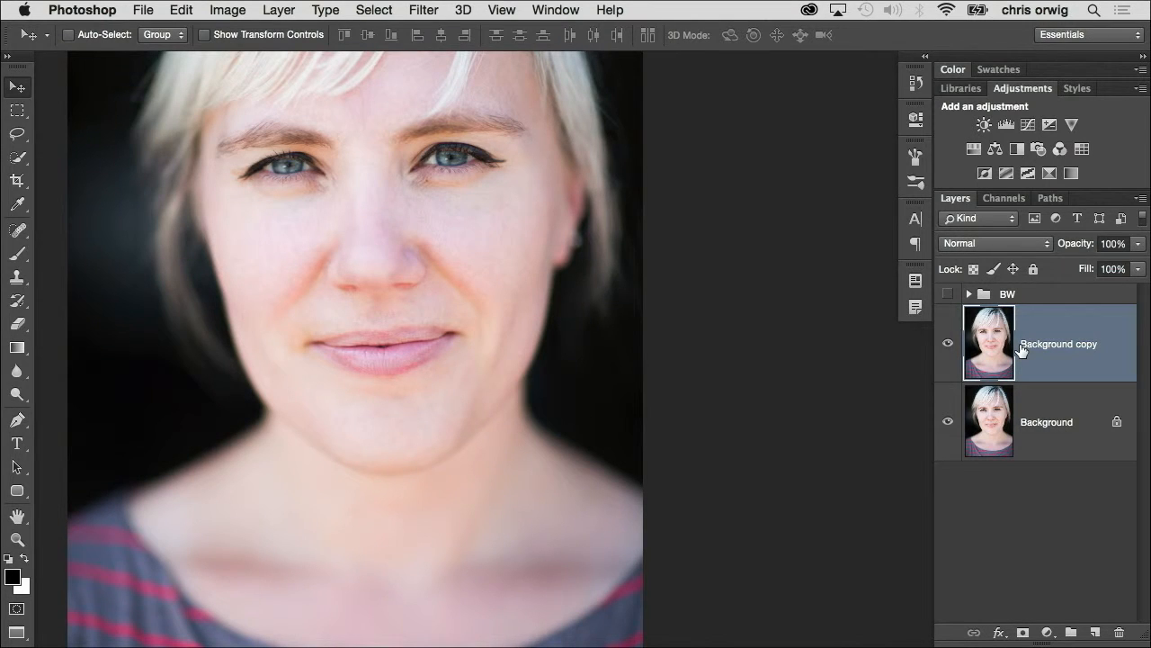
# Add three empty layers between the Background copy layer and the BW group.
pyautogui.press('super+bracketright')
pyautogui.press('super+bracketleft')
pyautogui.click(1095, 633)
pyautogui.click(1095, 633)
pyautogui.click(1095, 632)
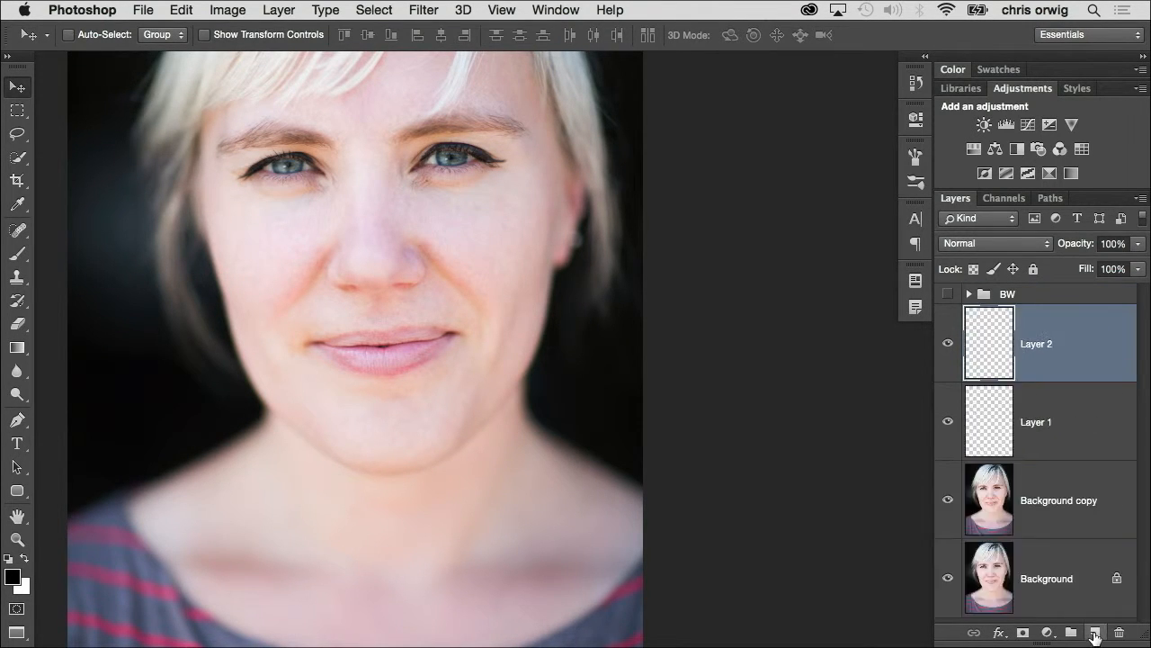
# Move the Background copy layer up above the three empty layers and back down below them.
pyautogui.click(1035, 569)
pyautogui.press('super+bracketright')
pyautogui.press('super+bracketright')
pyautogui.press('super+bracketright')
pyautogui.press('super+bracketright')
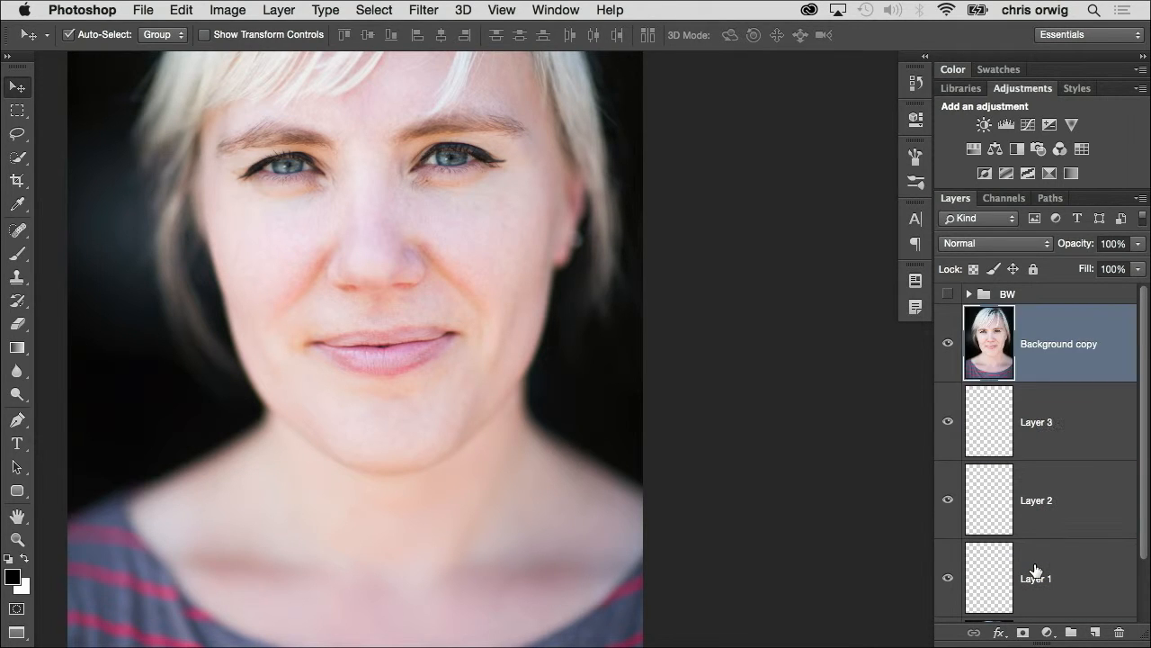
pyautogui.press('super+bracketleft')
pyautogui.press('super+bracketleft')
pyautogui.press('super+bracketleft')
pyautogui.press('super+bracketleft')
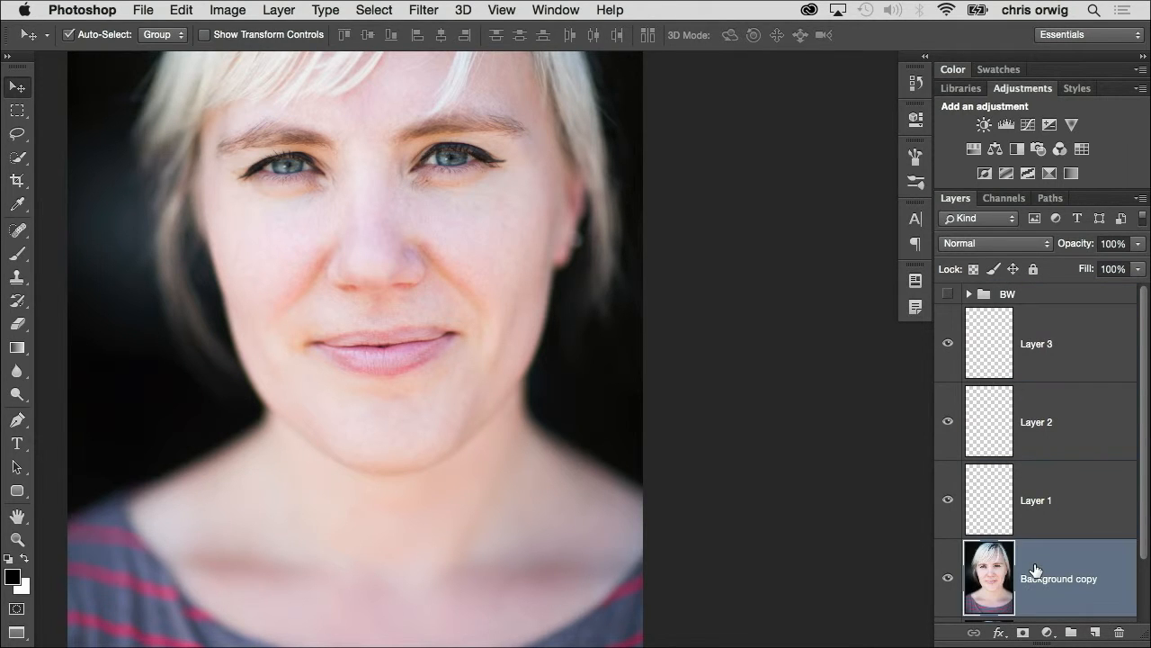
# Delete the three empty layers above the Background copy layer.
pyautogui.click(1048, 516)
pyautogui.keyDown('shift'); pyautogui.click(1086, 343); pyautogui.keyUp('shift')
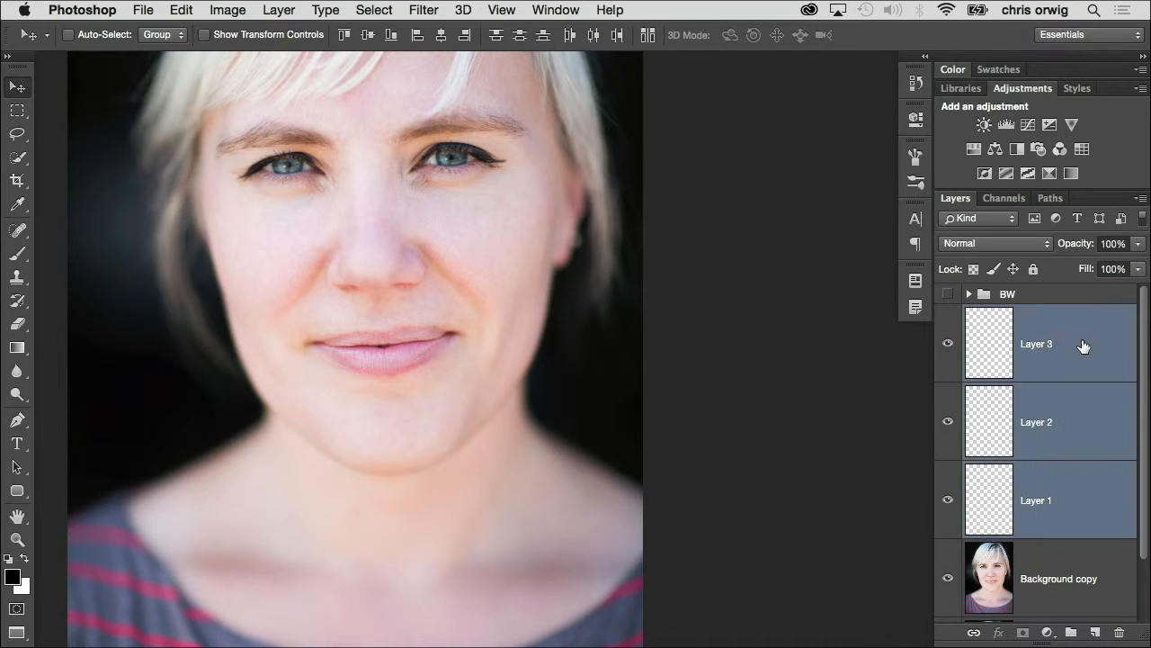
pyautogui.press('BackSpace')
# Move the Background copy layer above the BW group and rename it BW.
pyautogui.press('super+bracketright')
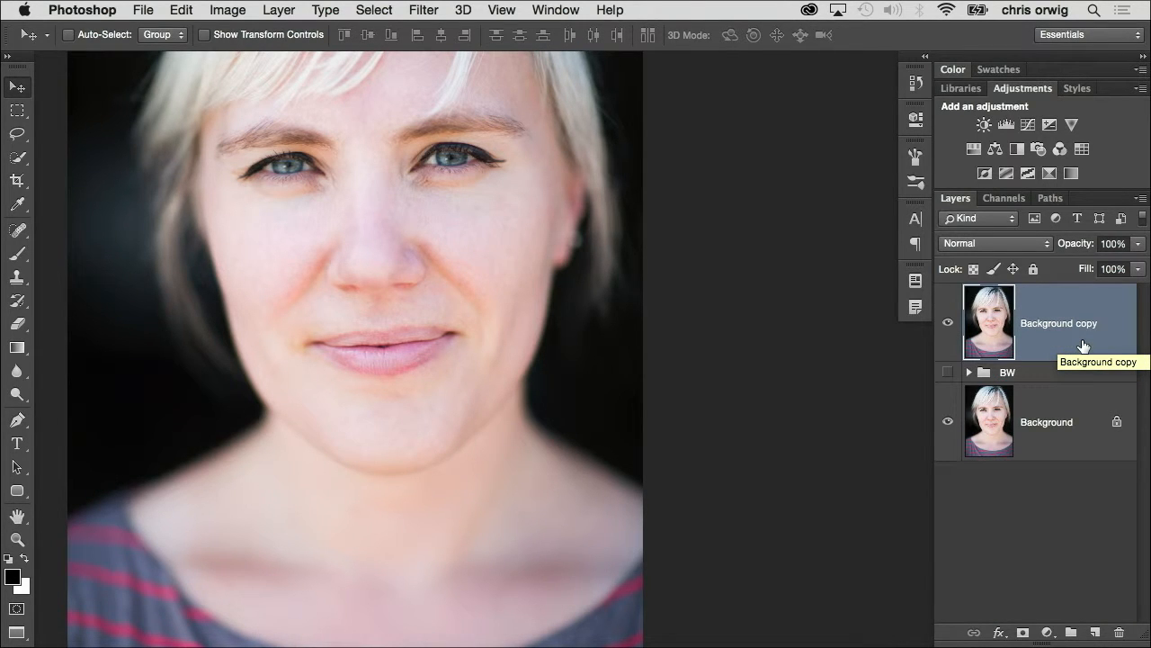
pyautogui.doubleClick(1067, 323)
pyautogui.write('BW')
pyautogui.press('Return')
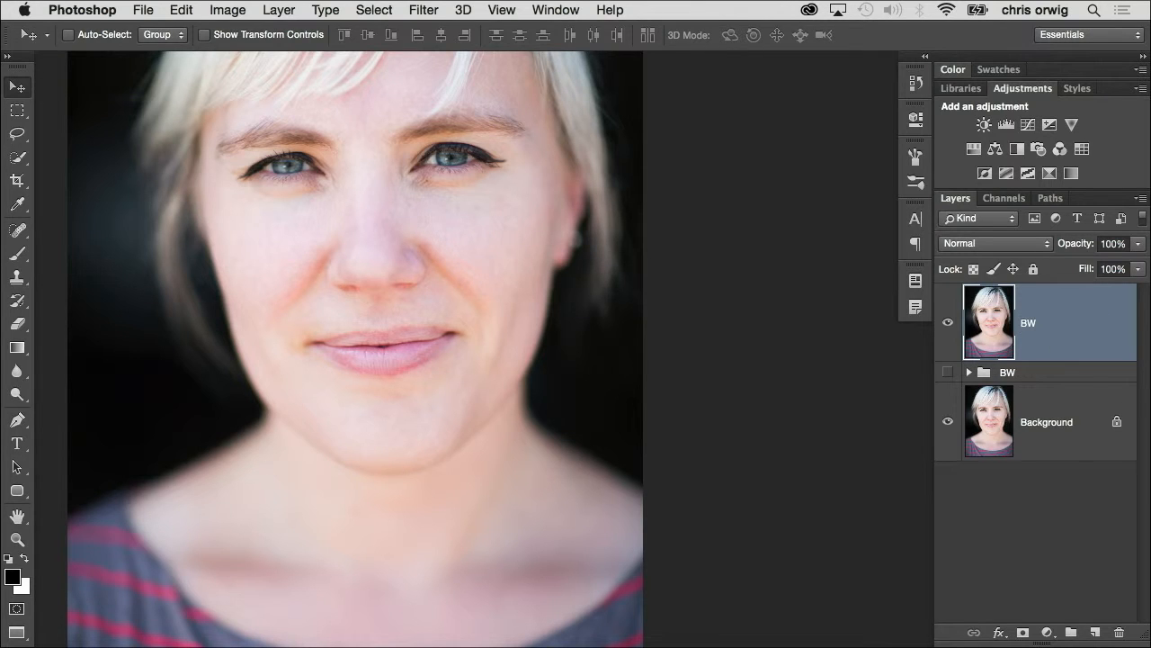
# Convert the top BW image layer to a smart object for Smart Filters.
pyautogui.click(433, 18)
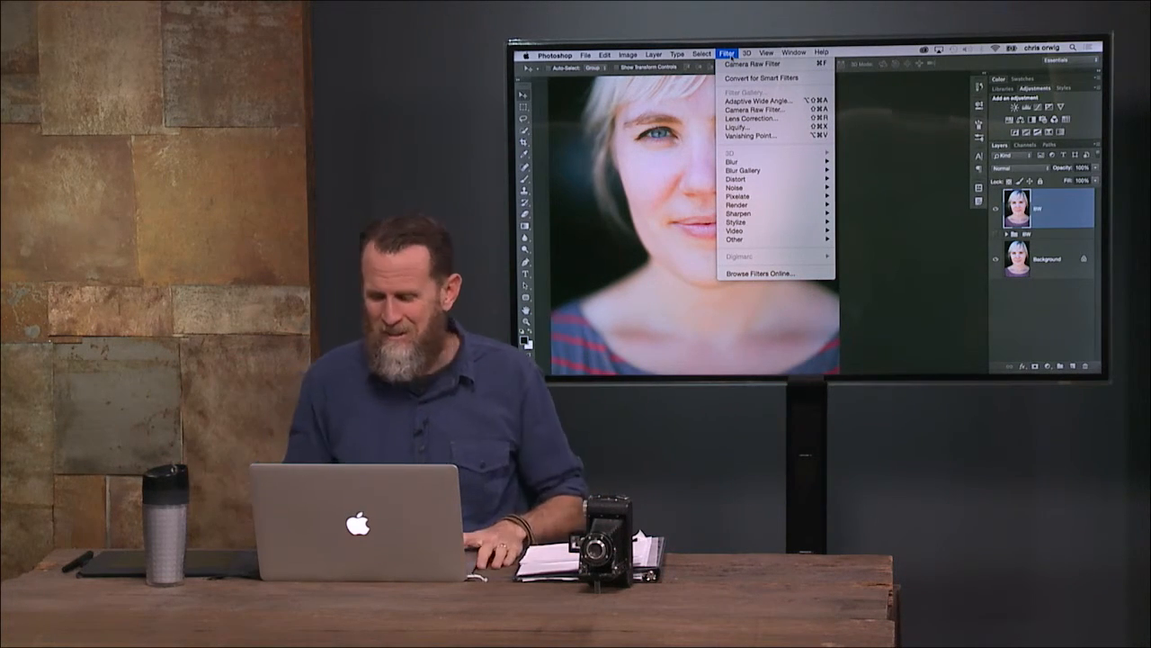
pyautogui.click(791, 79)
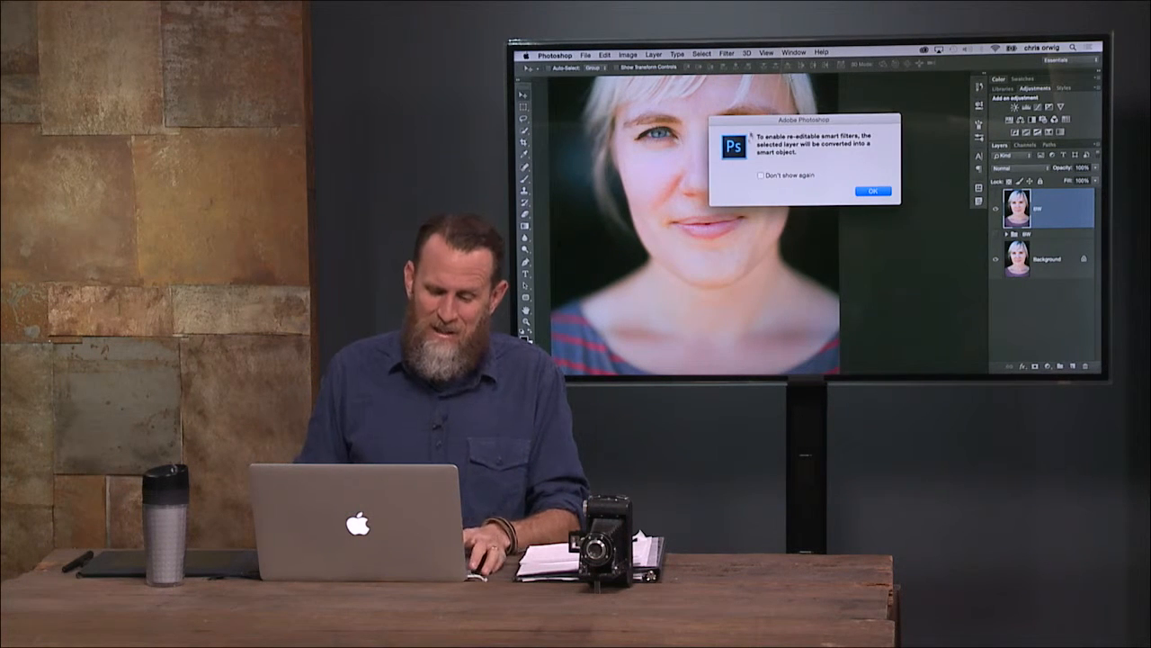
pyautogui.click(873, 191)
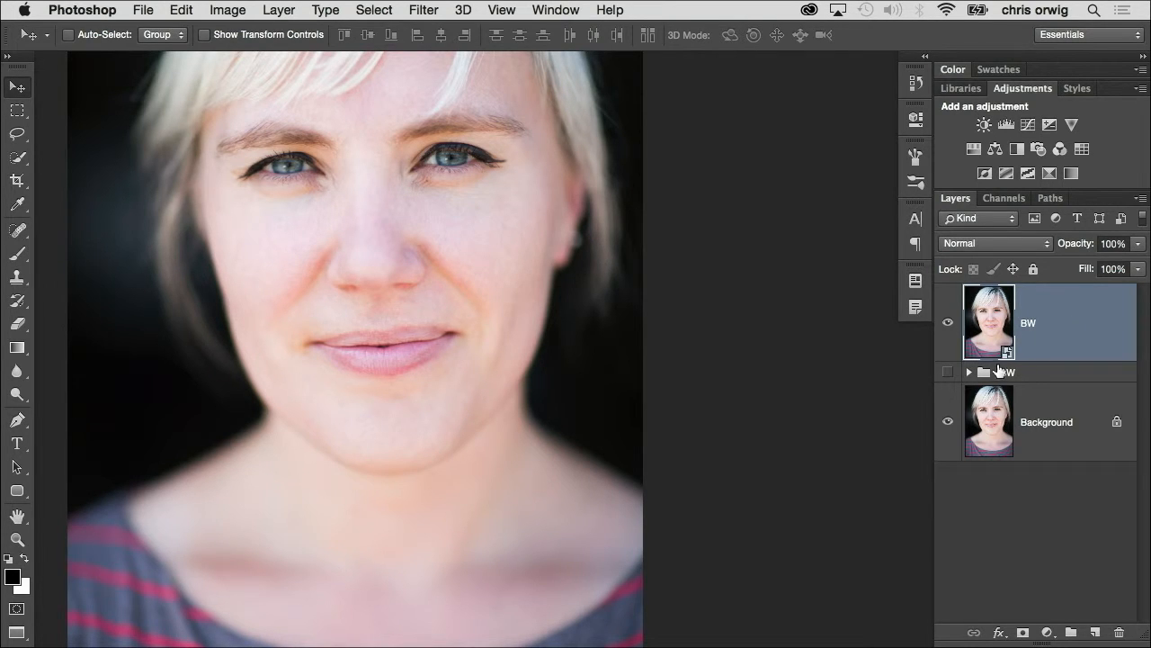
# Apply the Camera Raw Filter to the top BW smart object and set Saturation to -100.
pyautogui.click(440, 8)
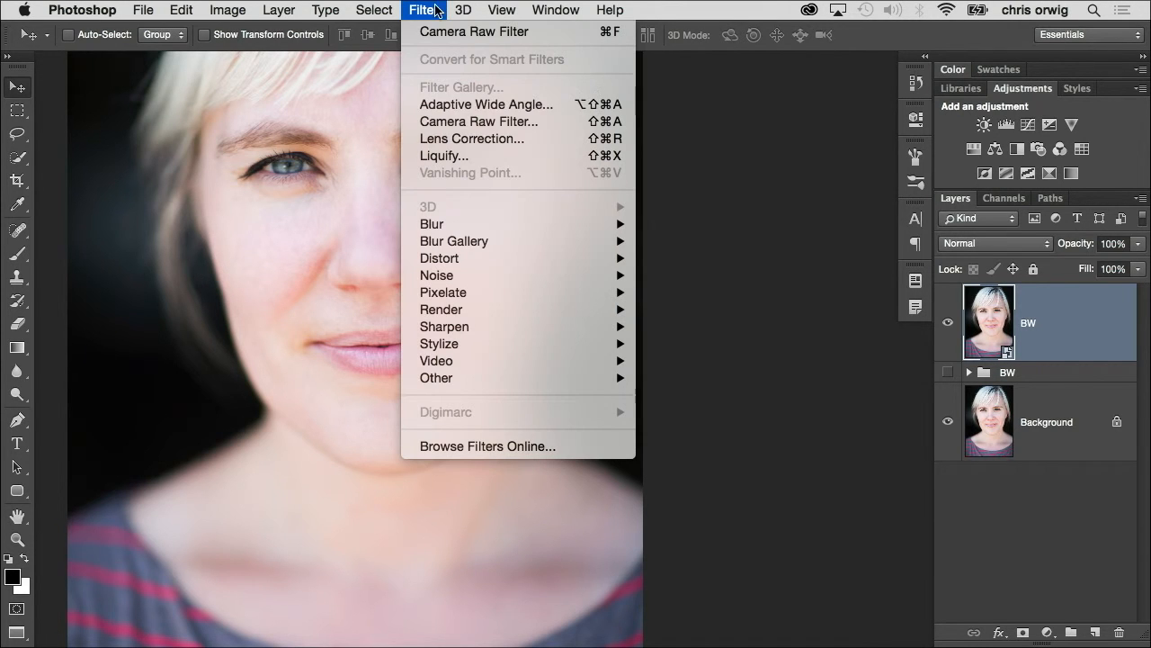
pyautogui.click(468, 124)
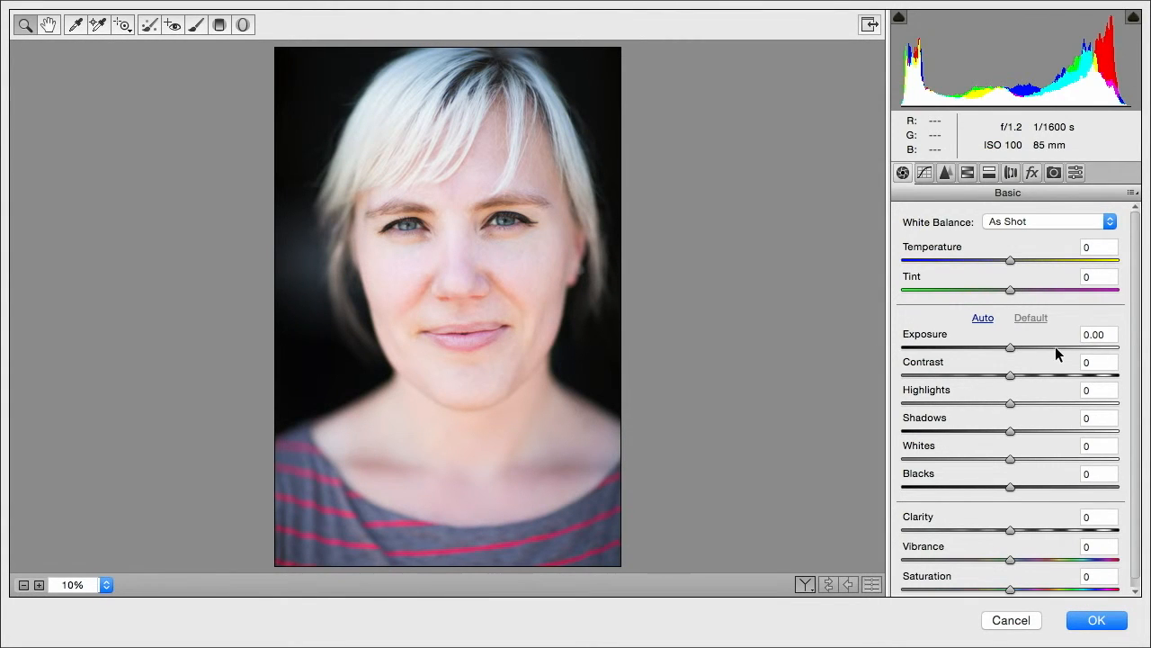
pyautogui.scroll(-1, 1059, 352)
pyautogui.moveTo(1011, 573); pyautogui.dragTo(850, 580)
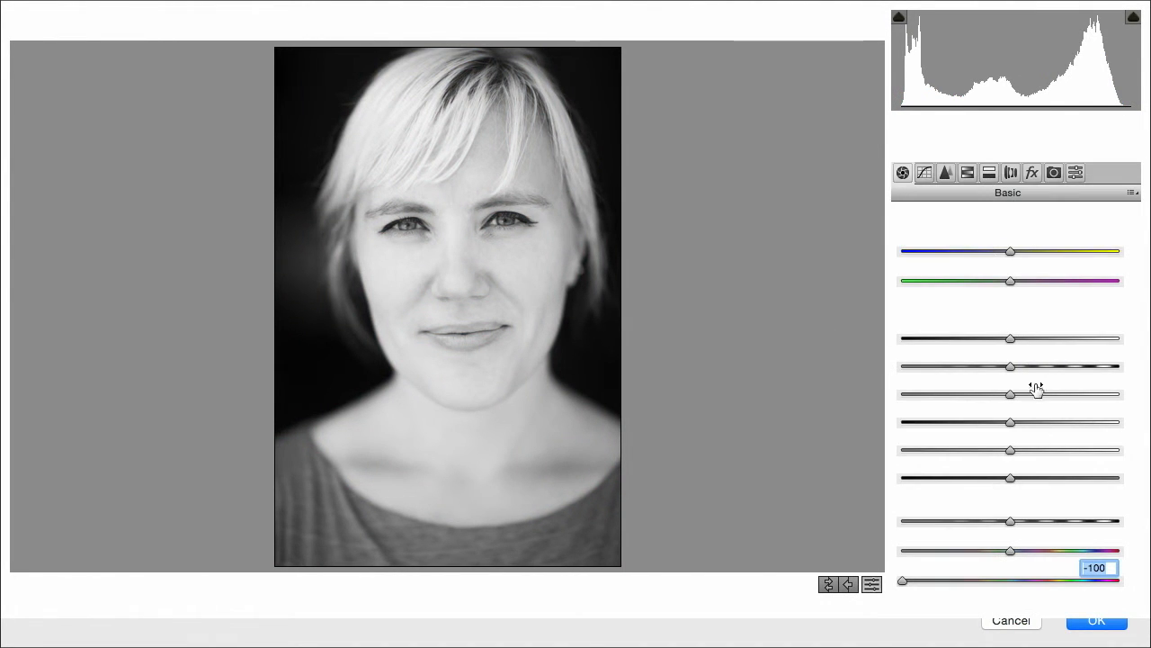
# Set the Camera Raw Contrast to +38, Exposure to +0.15 and Clarity to +19, and apply the filter.
pyautogui.moveTo(1037, 366); pyautogui.dragTo(1028, 342)
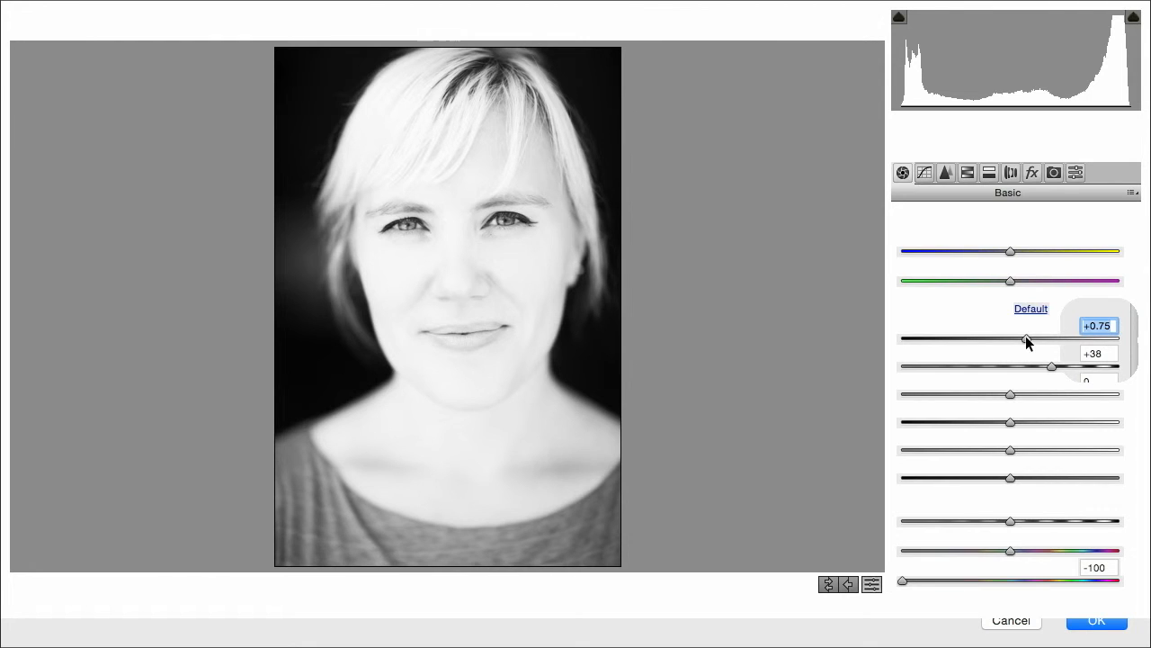
pyautogui.moveTo(1028, 340)
pyautogui.mouseDown()
pyautogui.moveTo(989, 338)
pyautogui.moveTo(1013, 340)
pyautogui.mouseUp()
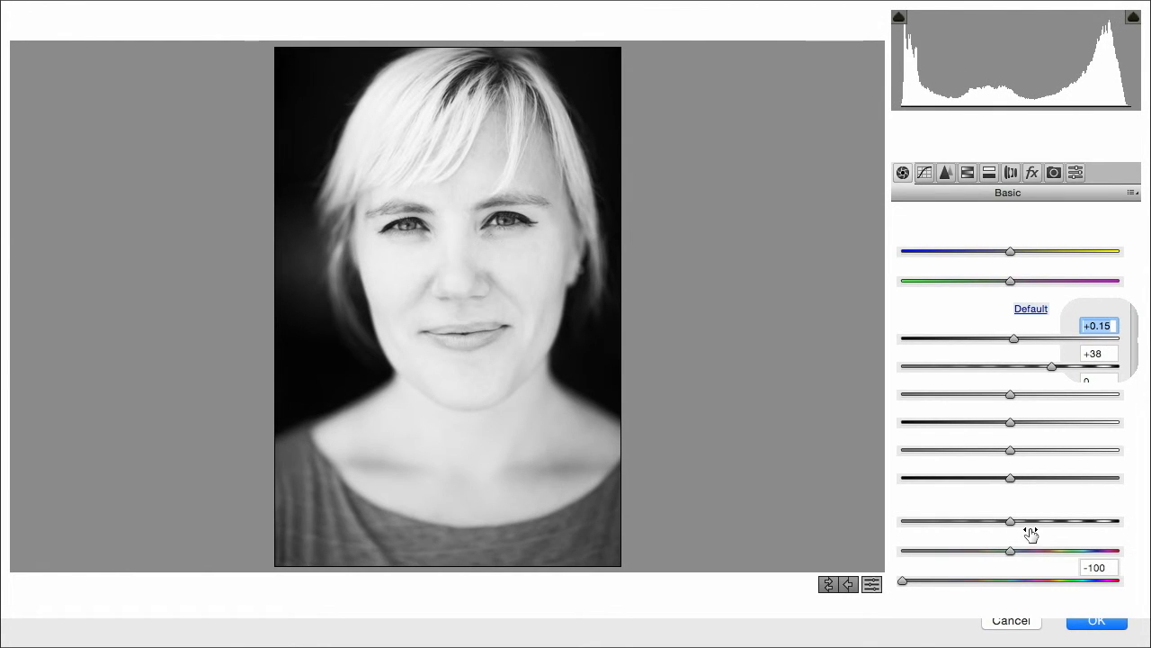
pyautogui.click(1030, 521)
pyautogui.click(1095, 623)
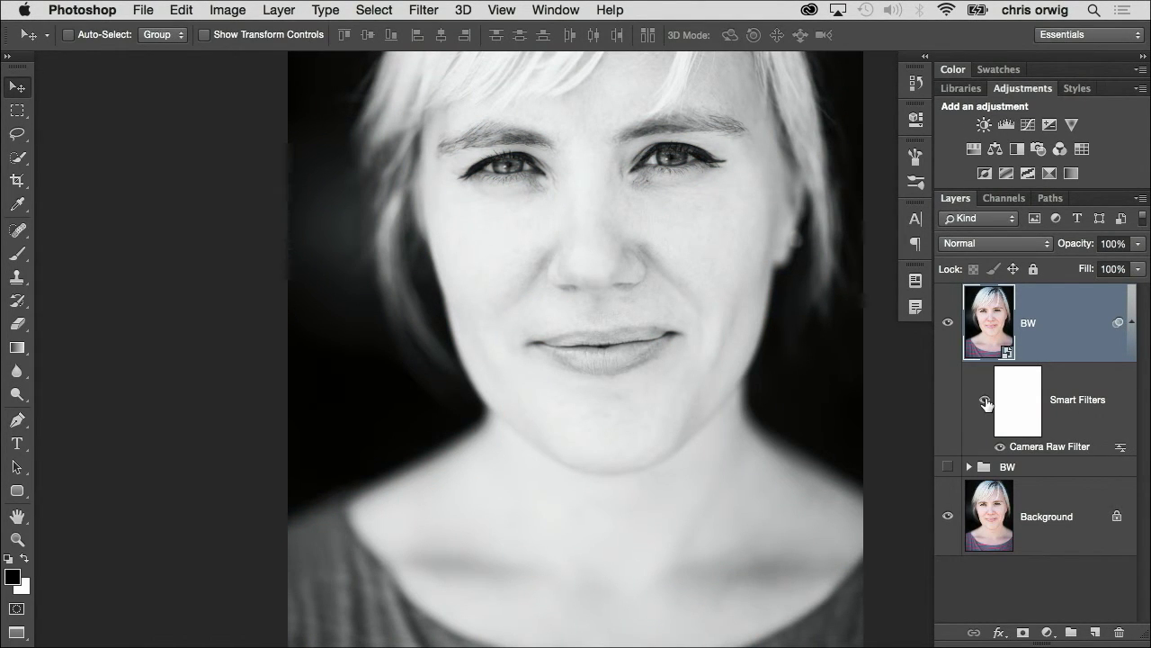
# Hide the Camera Raw smart filter and show it again to compare the portrait with and without it.
pyautogui.moveTo(755, 392); pyautogui.dragTo(663, 386)
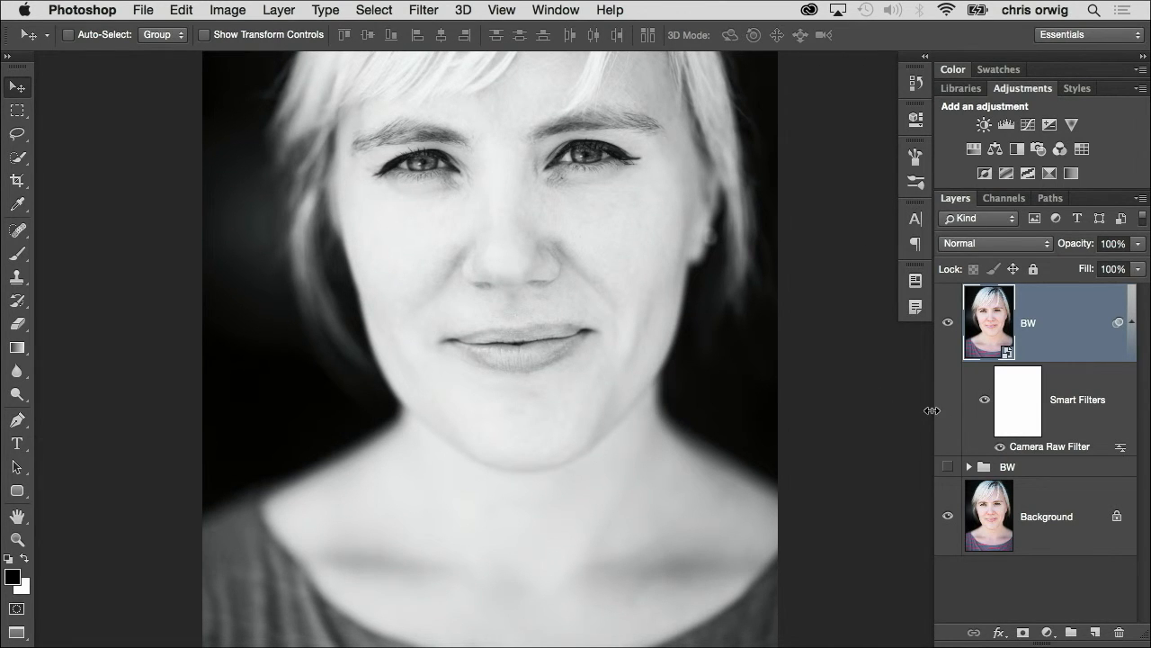
pyautogui.click(1000, 447)
pyautogui.click(1001, 448)
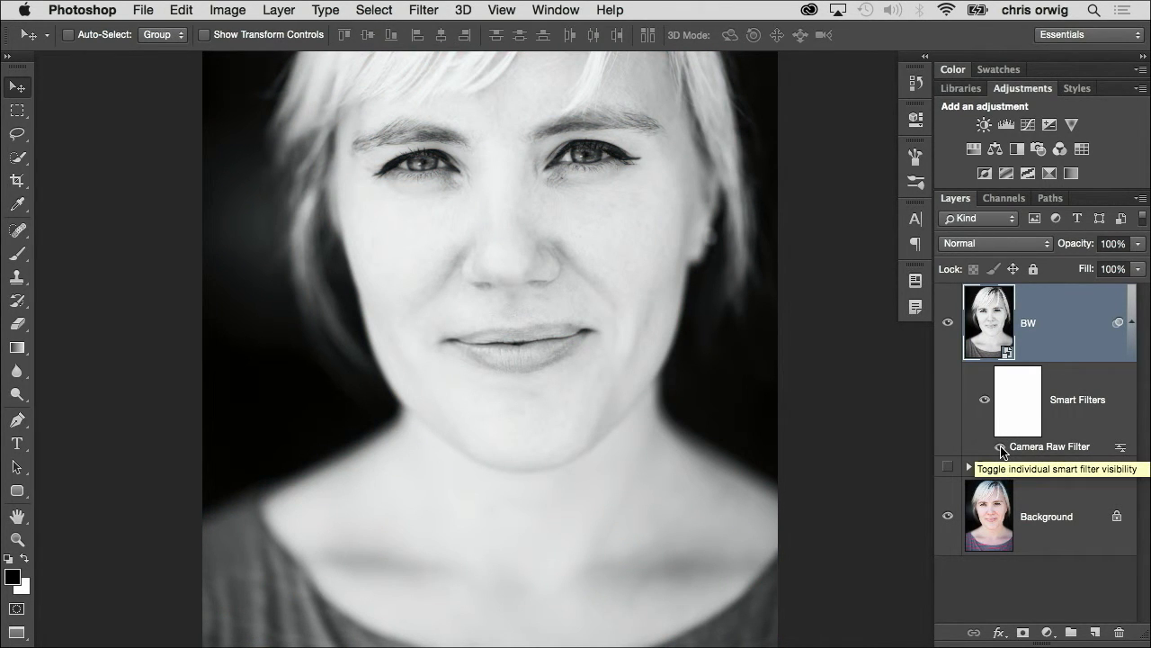
# Reopen the Camera Raw smart filter, view its HSL / Grayscale saturation settings, and close it without changes.
pyautogui.doubleClick(1062, 448)
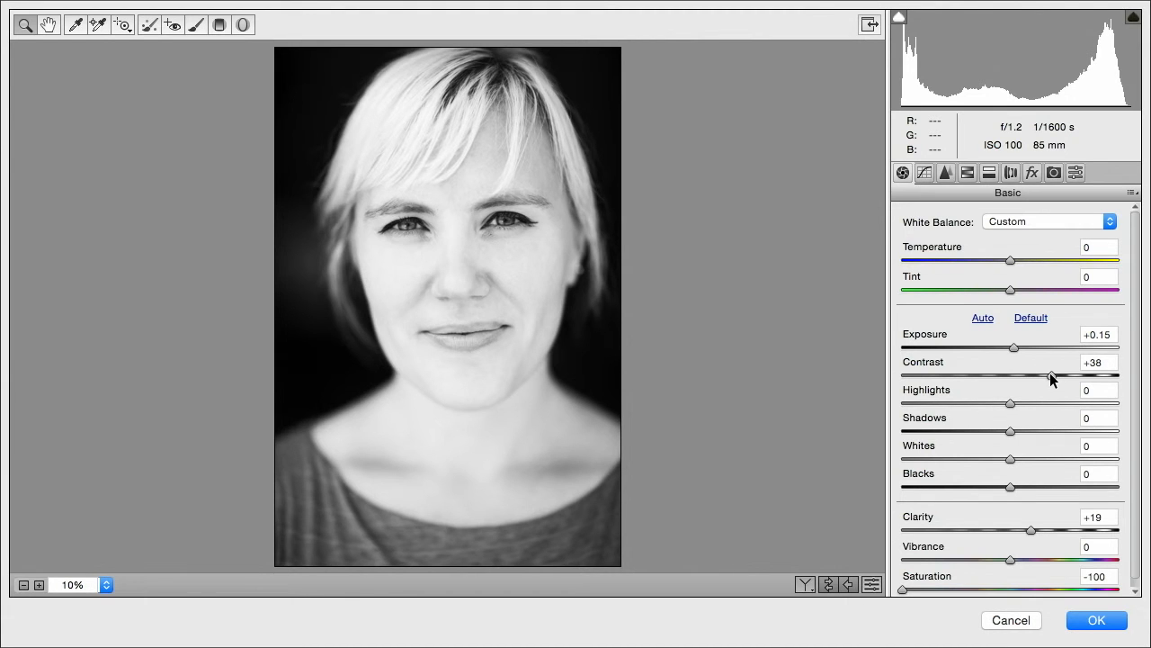
pyautogui.click(967, 174)
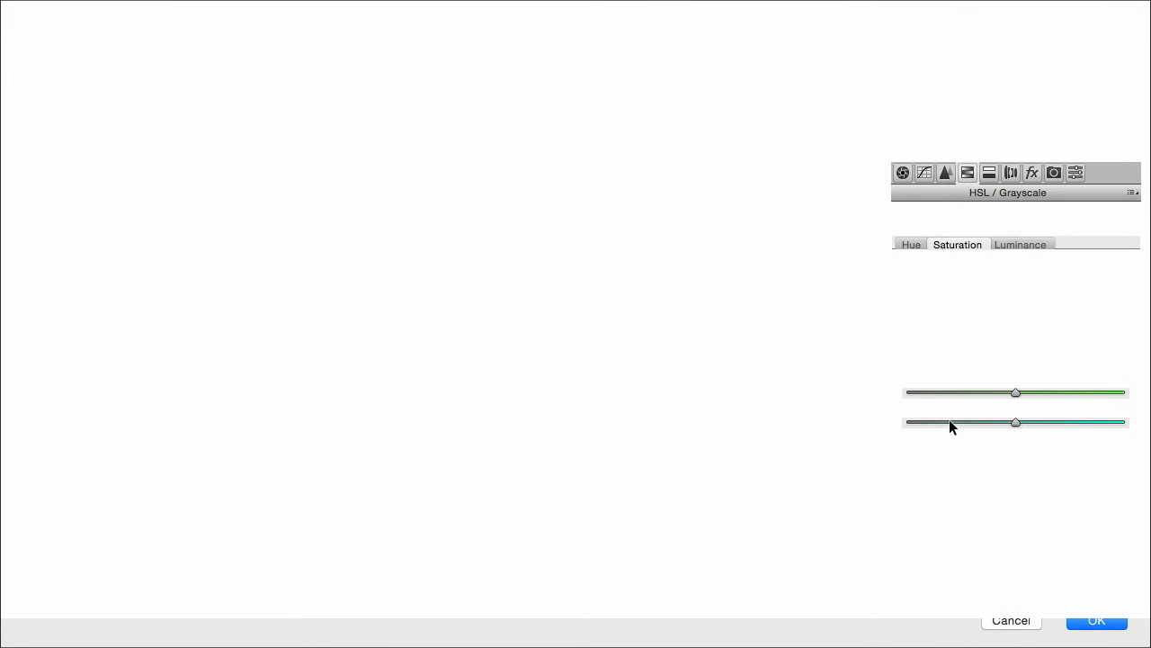
pyautogui.click(1011, 621)
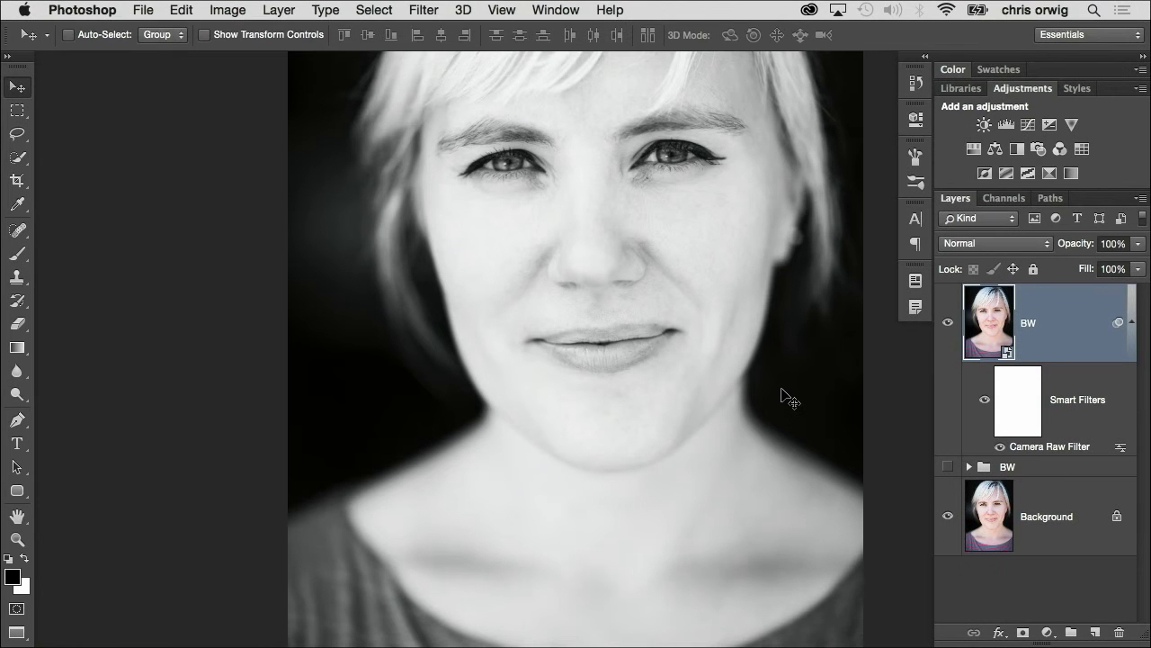